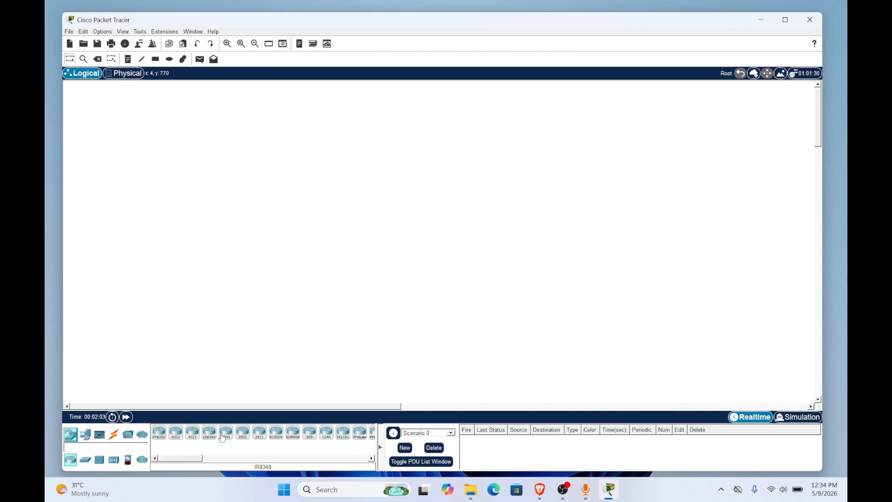
Place a 2901 router with two 2960 switches below it, and arrange the switches side by side closer to the router
left_click_drag(243, 435, 308, 166)
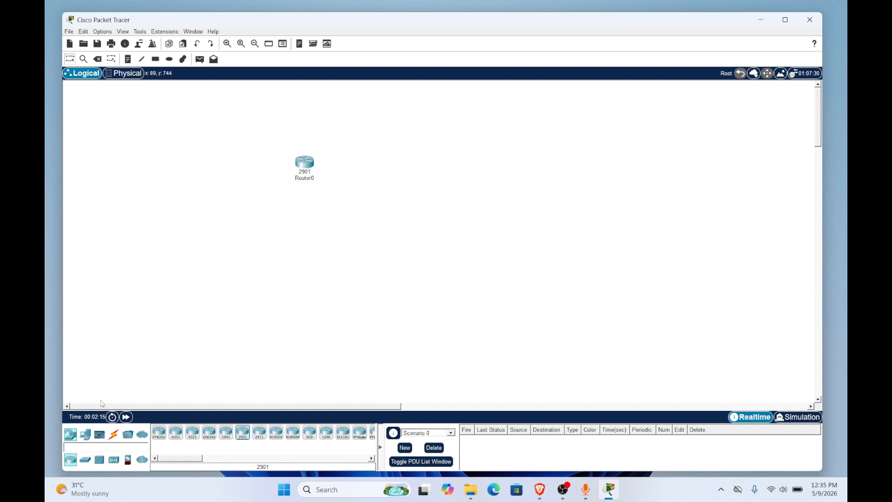
left_click(85, 460)
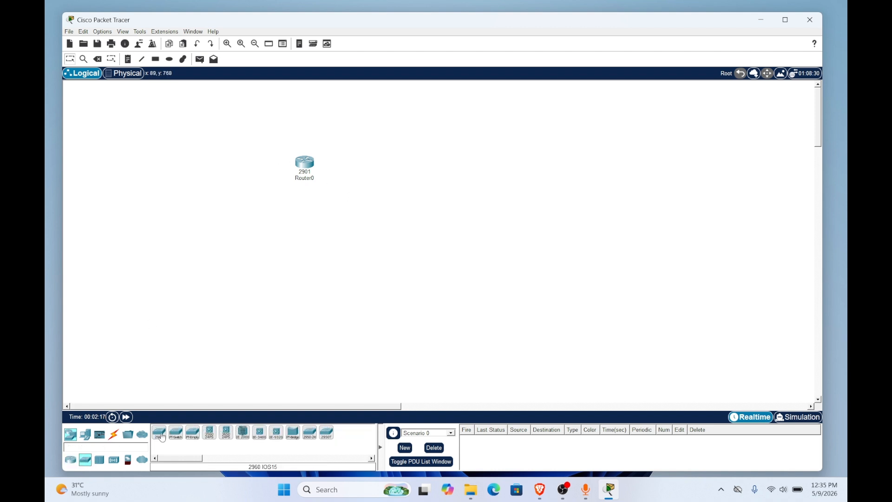
left_click_drag(162, 438, 199, 257)
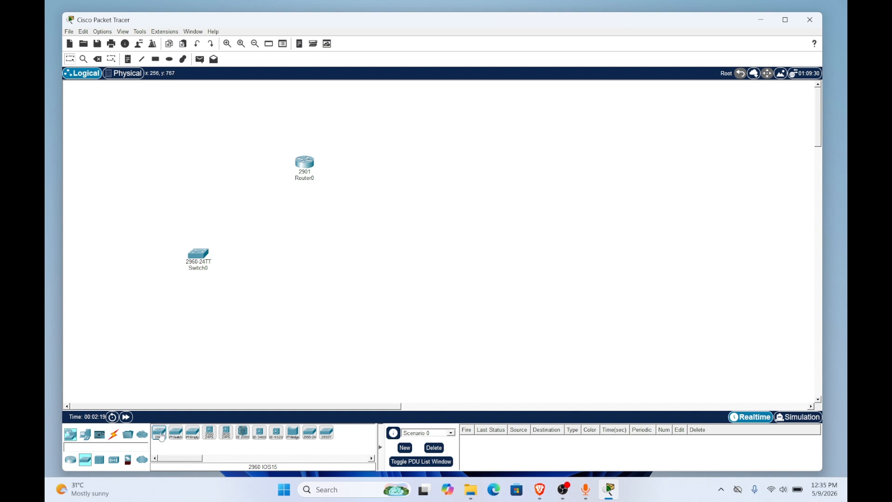
left_click_drag(162, 437, 324, 255)
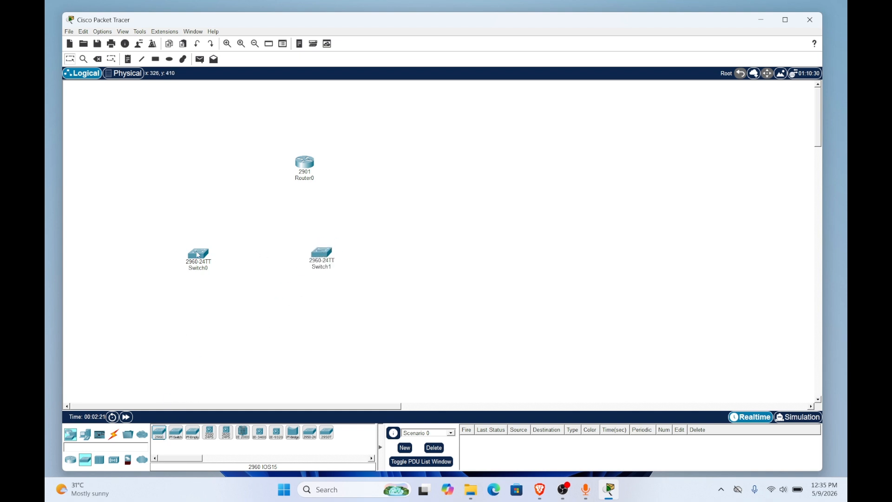
left_click_drag(198, 255, 228, 228)
left_click_drag(326, 253, 335, 226)
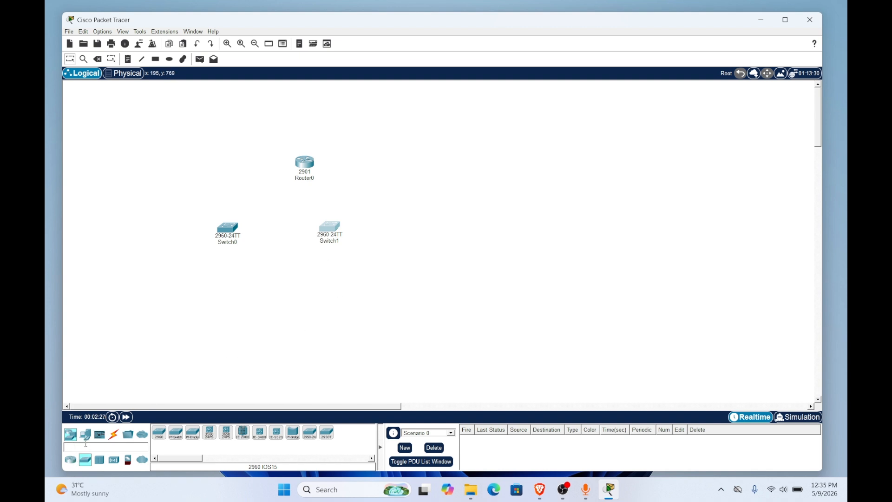
Place four PCs in a row beneath the switches, two under each switch
left_click(85, 434)
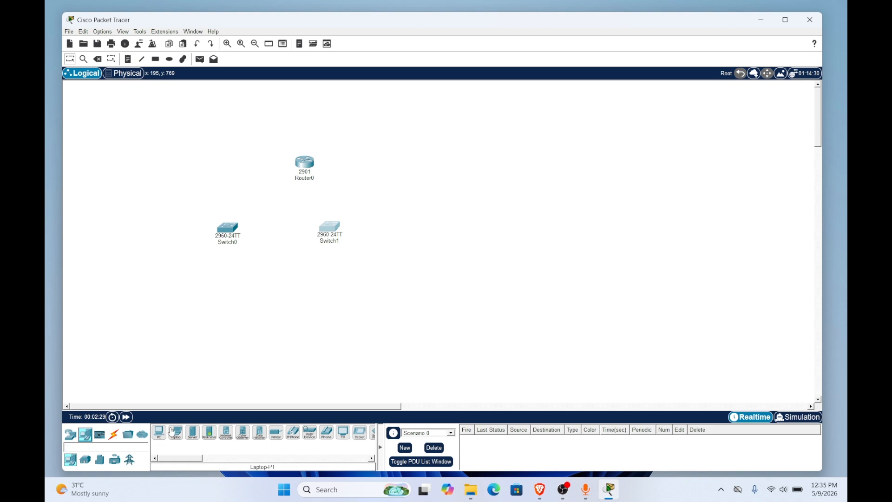
left_click_drag(162, 431, 138, 320)
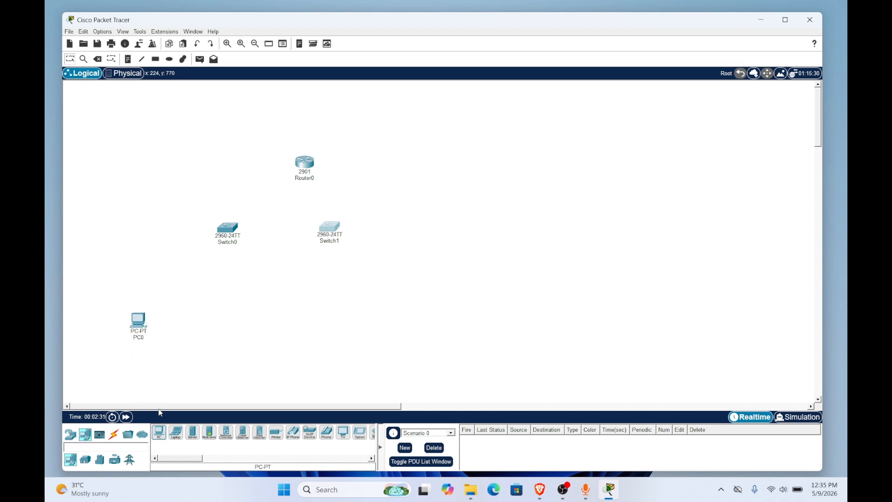
left_click(163, 431, "ctrl")
left_click(205, 327)
left_click(299, 326)
left_click(365, 325)
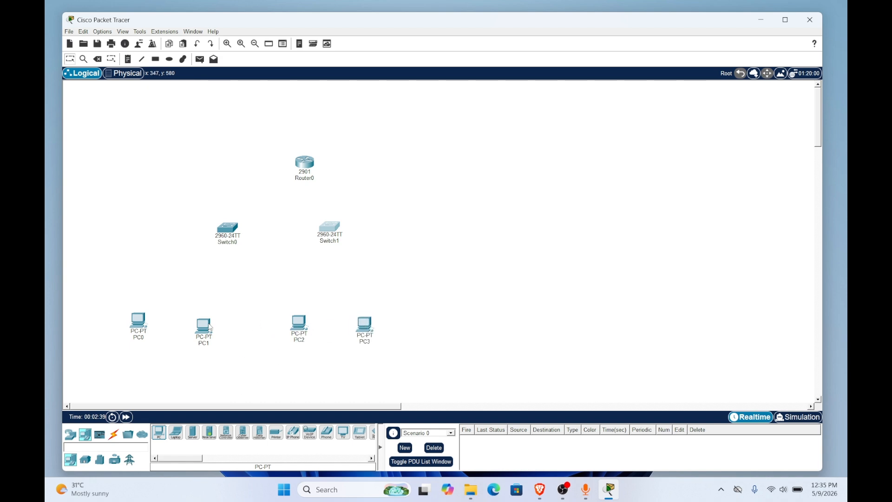
Nudge PC1, PC3 and PC0 slightly upward to even out the row of PCs
left_click_drag(208, 327, 209, 319)
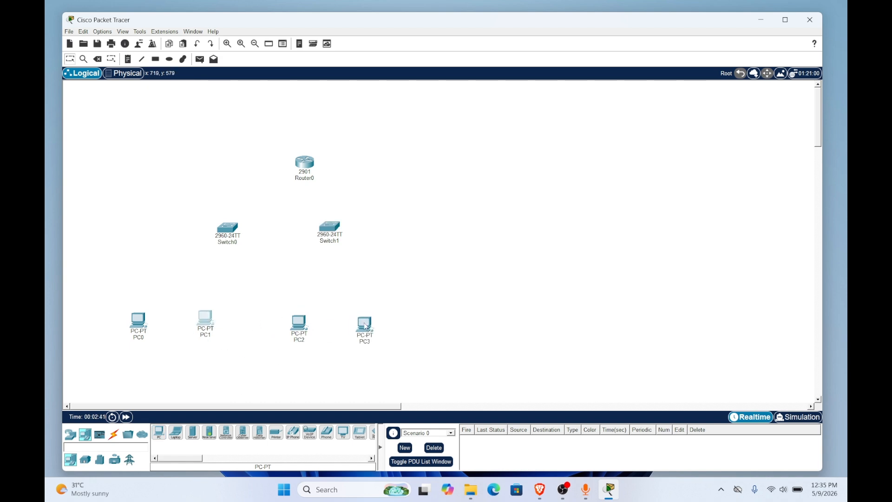
left_click_drag(367, 324, 368, 317)
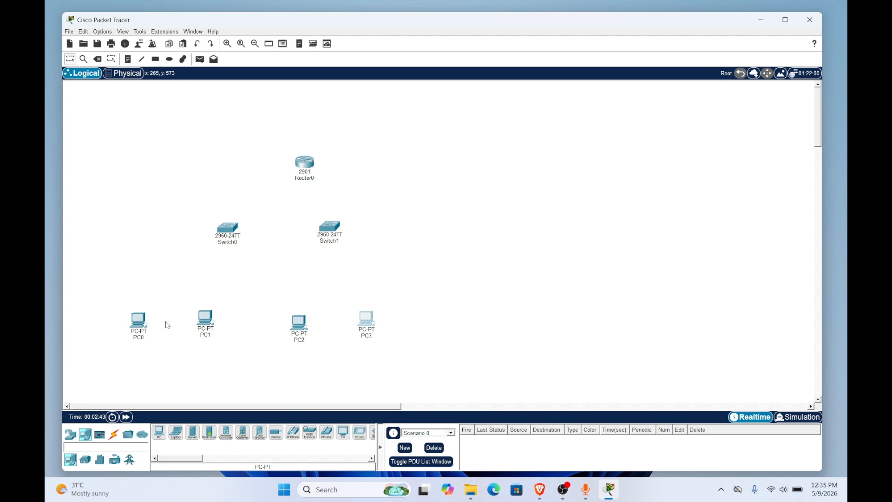
left_click_drag(140, 326, 139, 320)
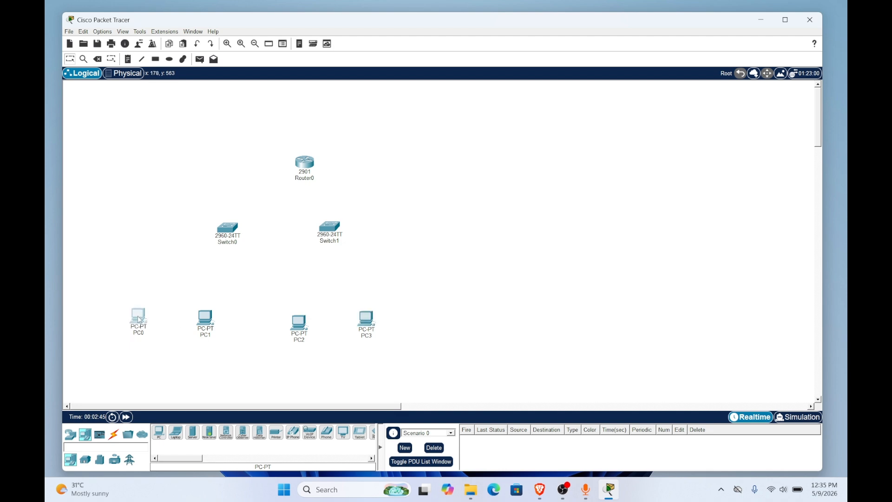
Connect PC0's FastEthernet0 to Switch0's FastEthernet0/1 with a copper straight-through cable
scroll(374, 284, "up", 1)
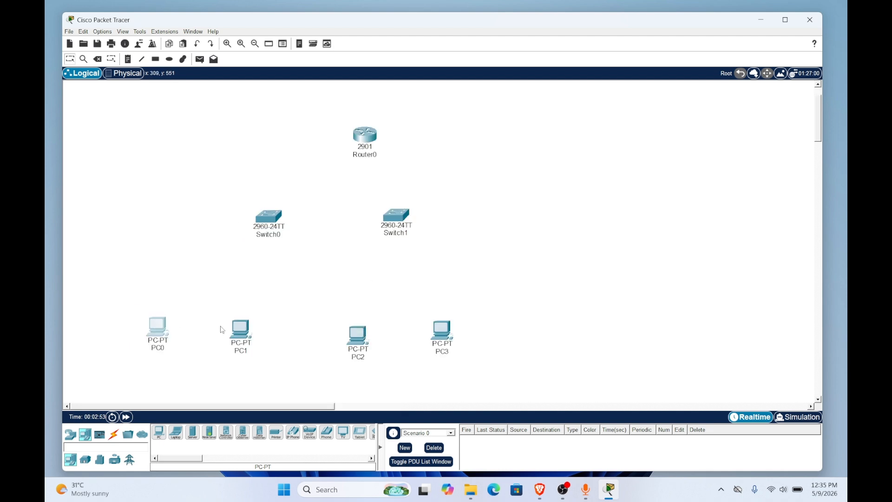
left_click(116, 436)
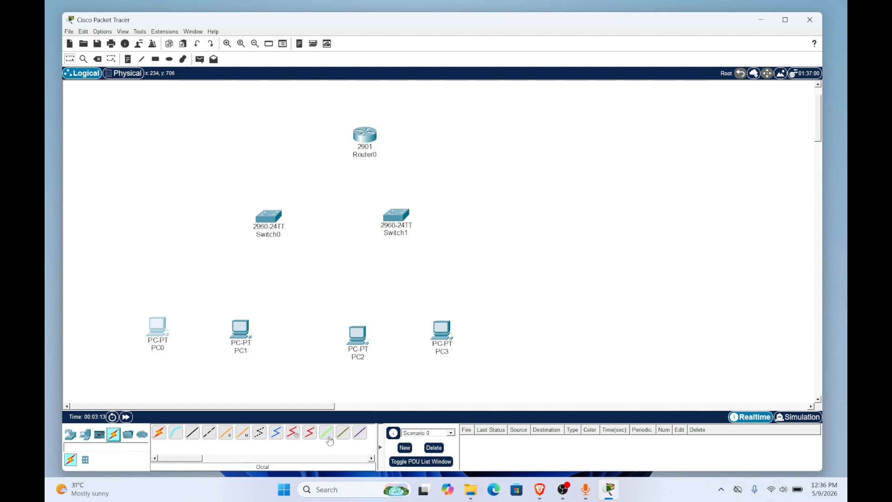
left_click(191, 436)
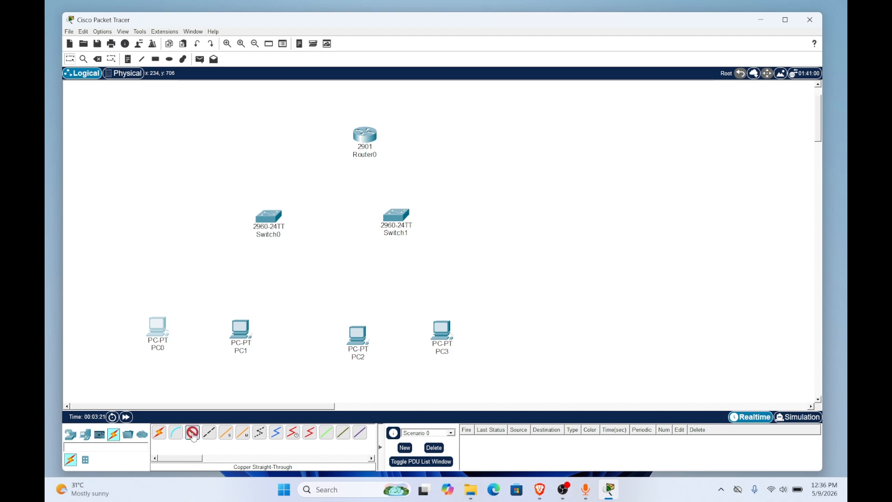
left_click(161, 320)
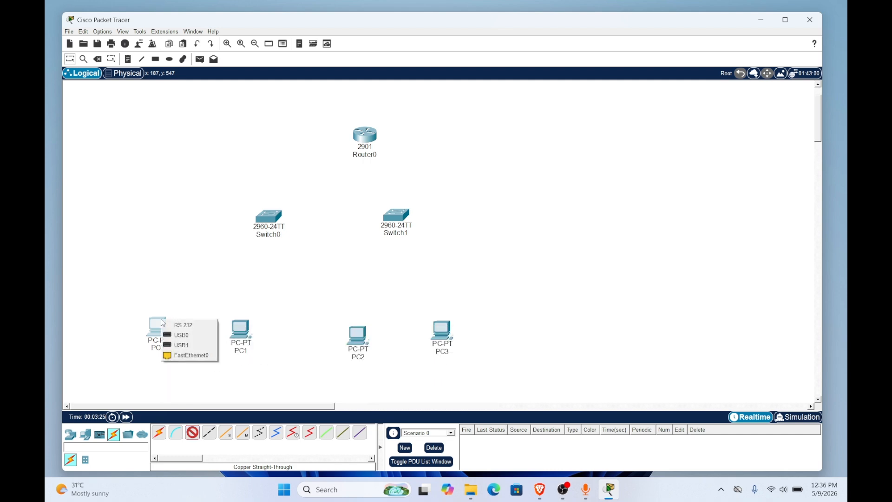
left_click(183, 356)
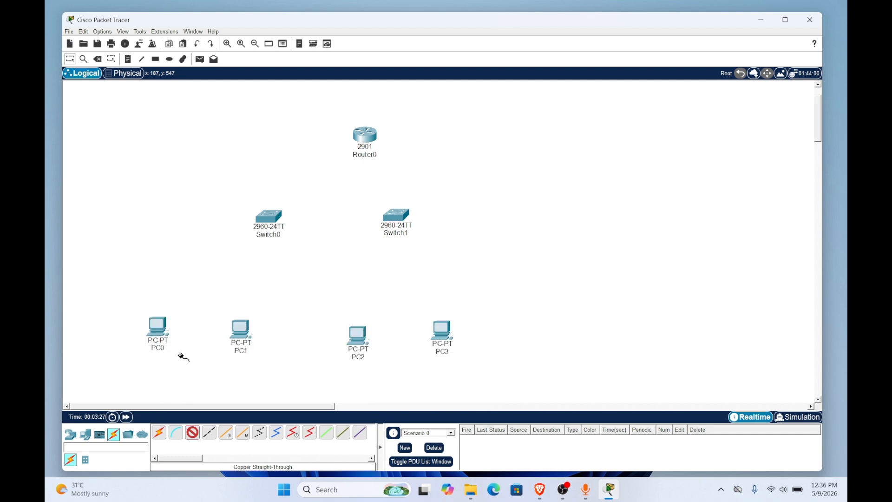
left_click(264, 220)
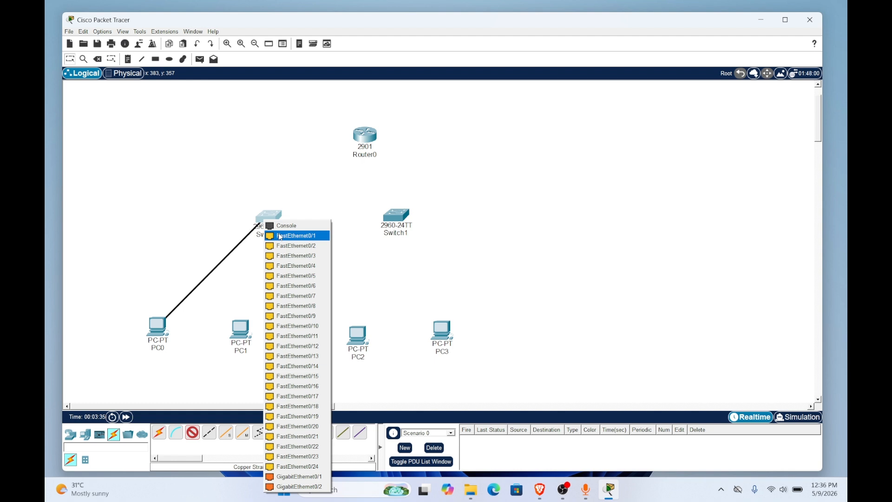
left_click(281, 235)
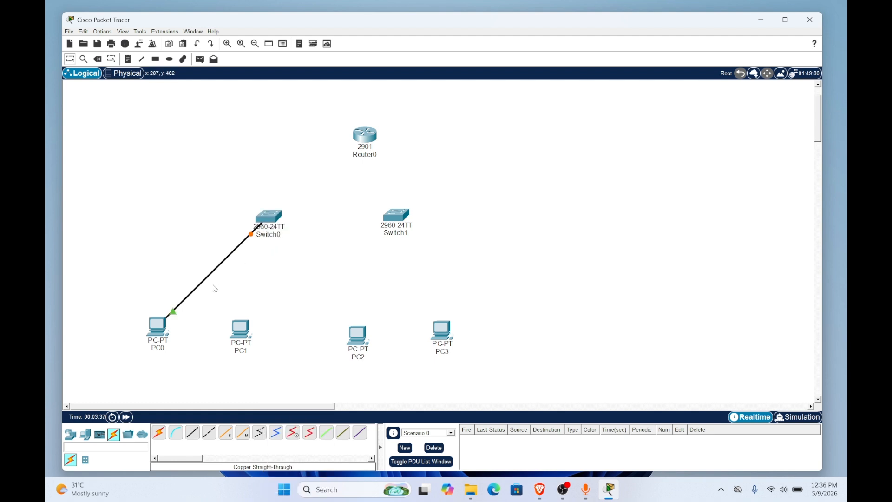
Connect PC1's FastEthernet0 to Switch0's FastEthernet0/2 with a copper straight-through cable
left_click(198, 433)
left_click(240, 329)
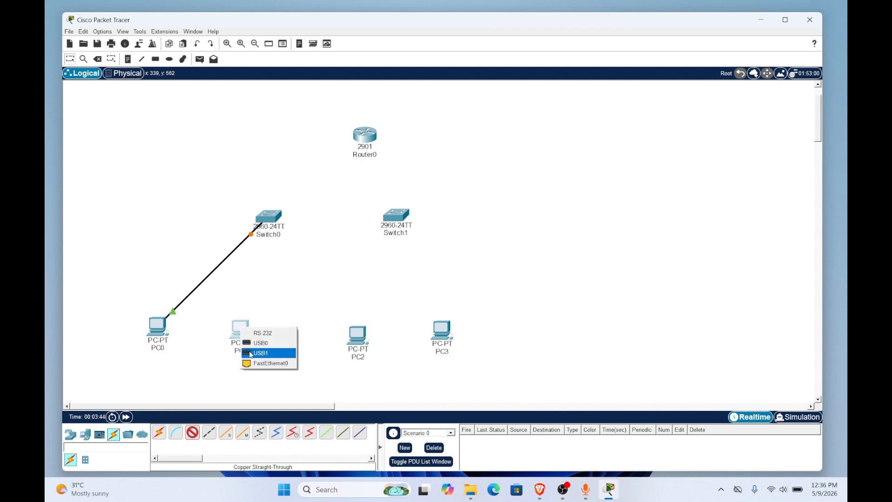
left_click(259, 363)
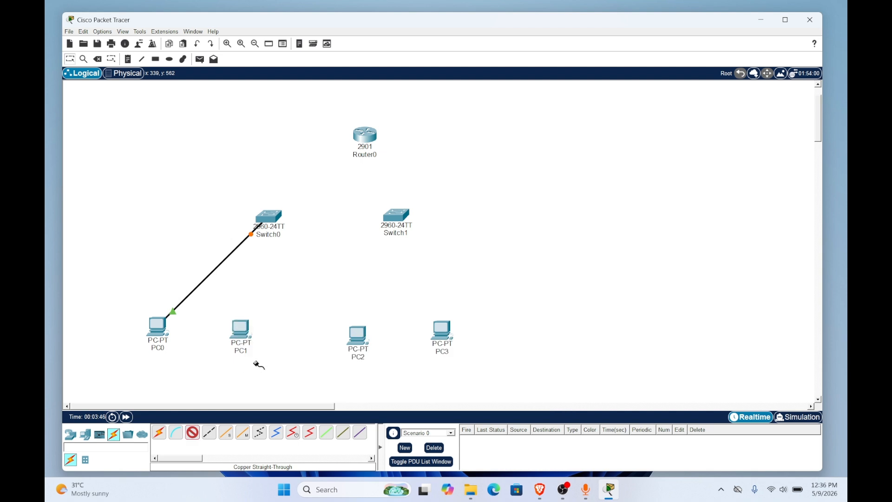
left_click(264, 219)
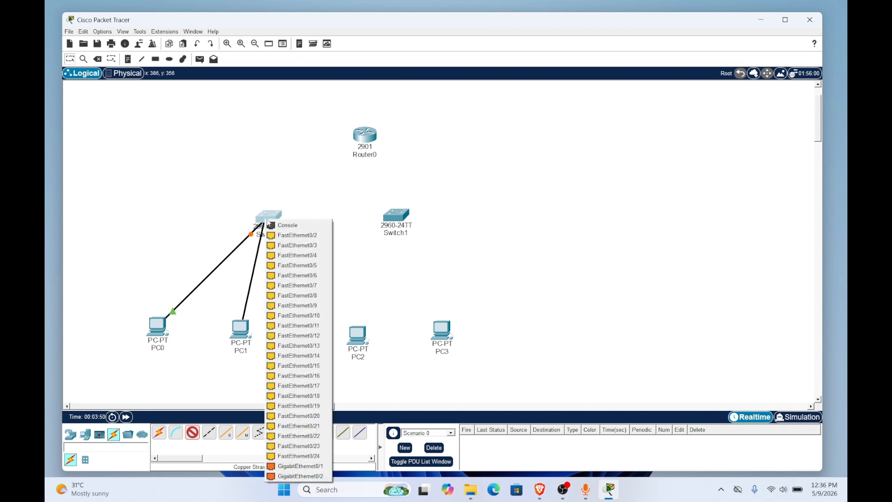
left_click(283, 237)
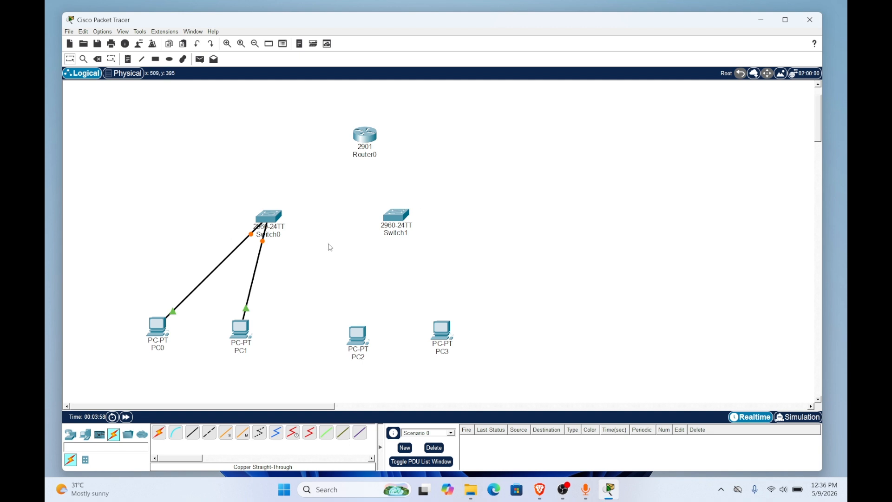
Connect PC2's FastEthernet0 to Switch1's FastEthernet0/1 with a copper straight-through cable
left_click(197, 435)
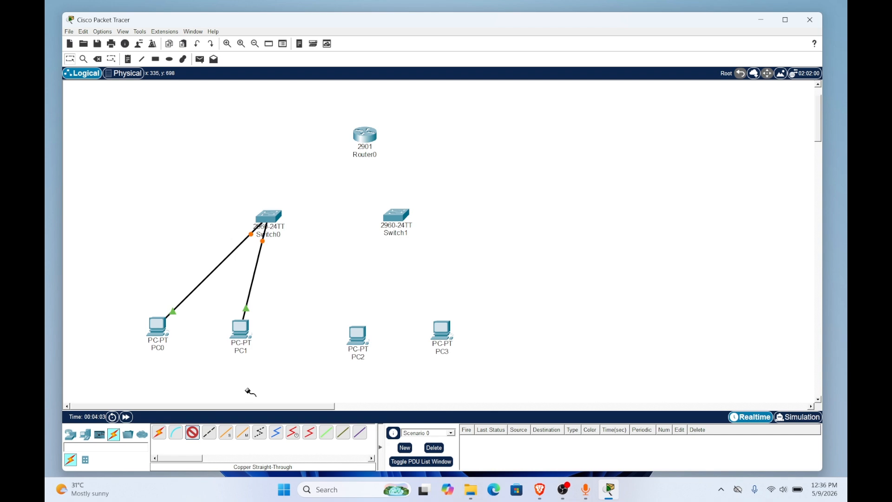
left_click(359, 333)
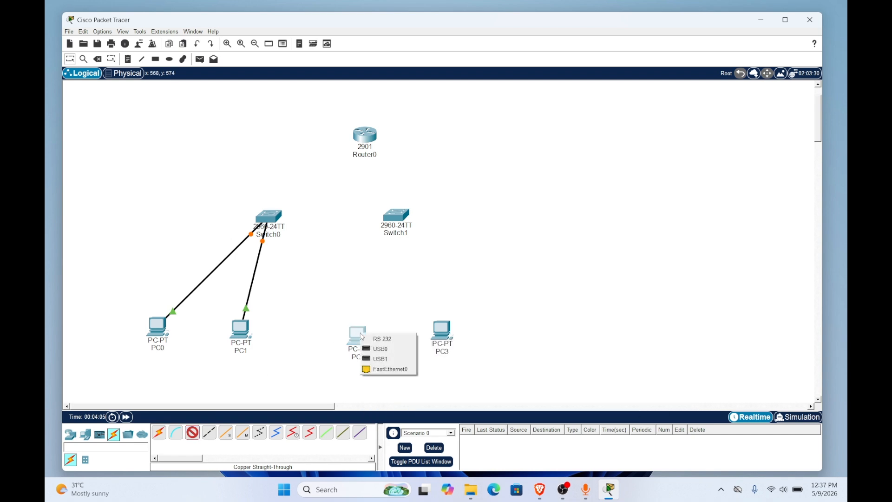
left_click(387, 369)
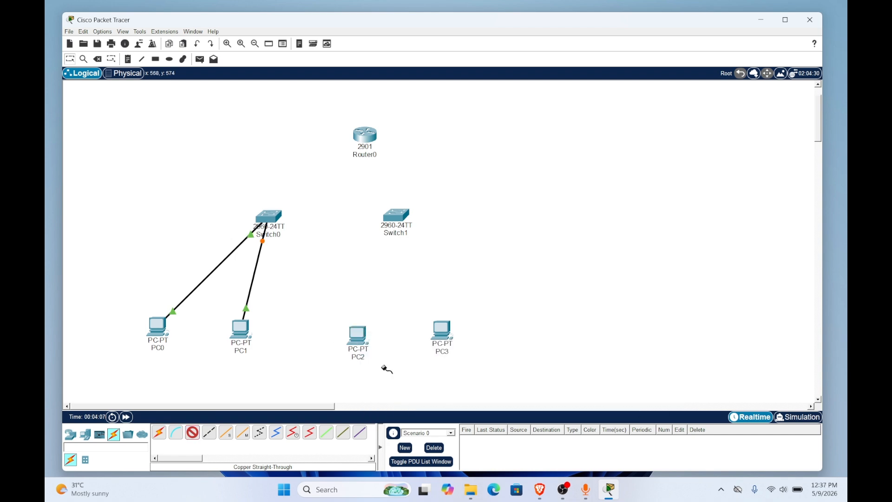
left_click(395, 217)
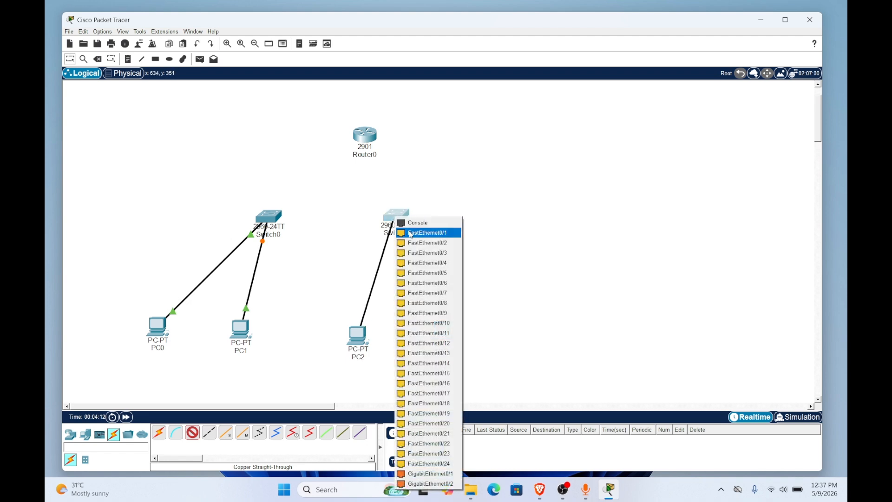
left_click(411, 234)
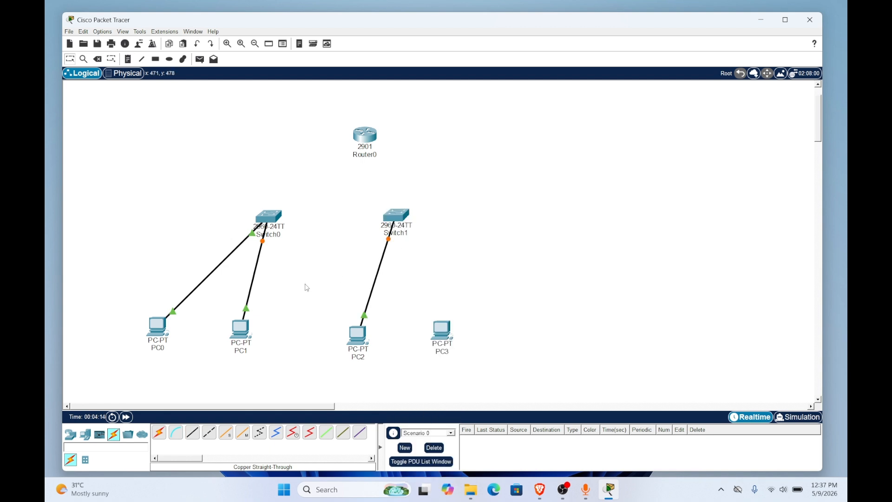
Connect PC3's FastEthernet0 to Switch1's FastEthernet0/2 with a copper straight-through cable
left_click(190, 435)
left_click(441, 330)
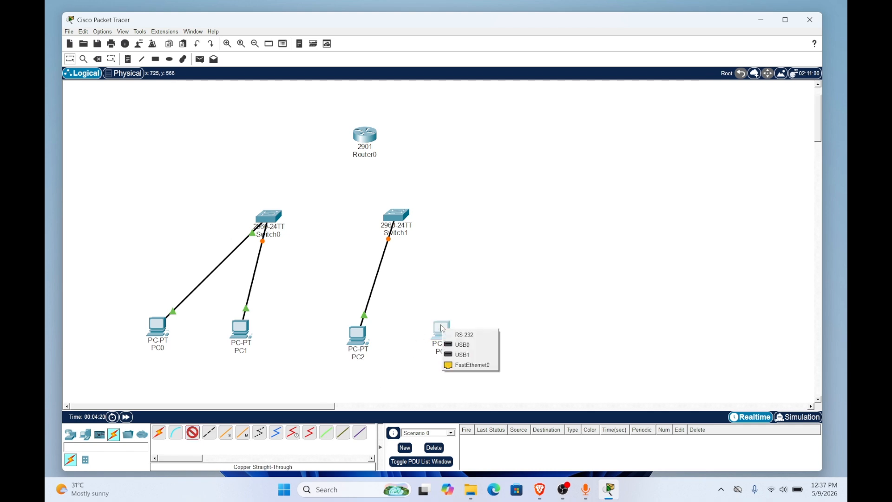
left_click(469, 365)
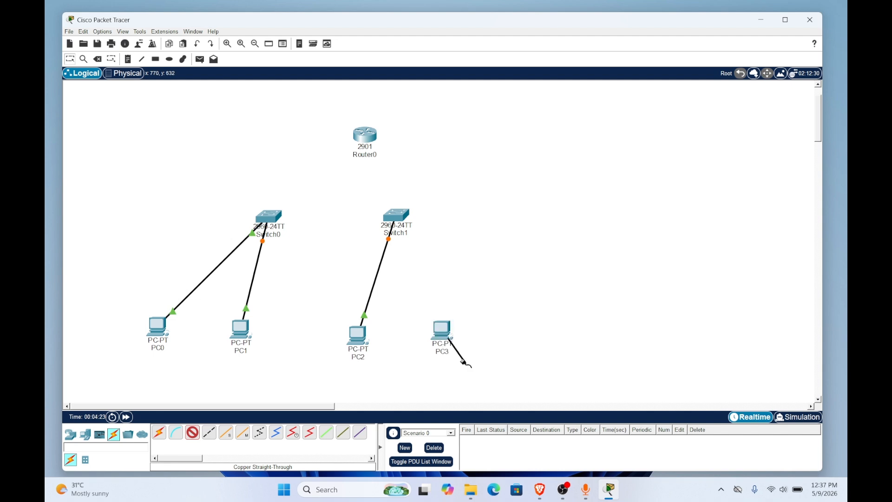
left_click(402, 221)
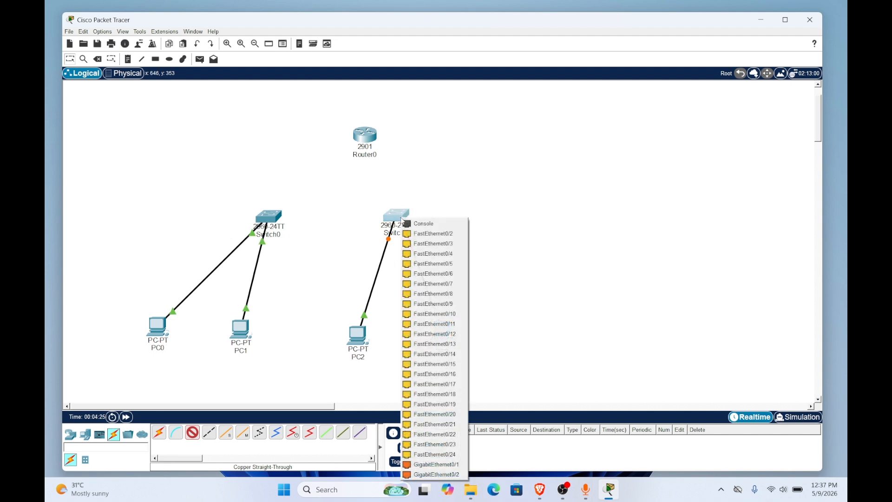
left_click(422, 234)
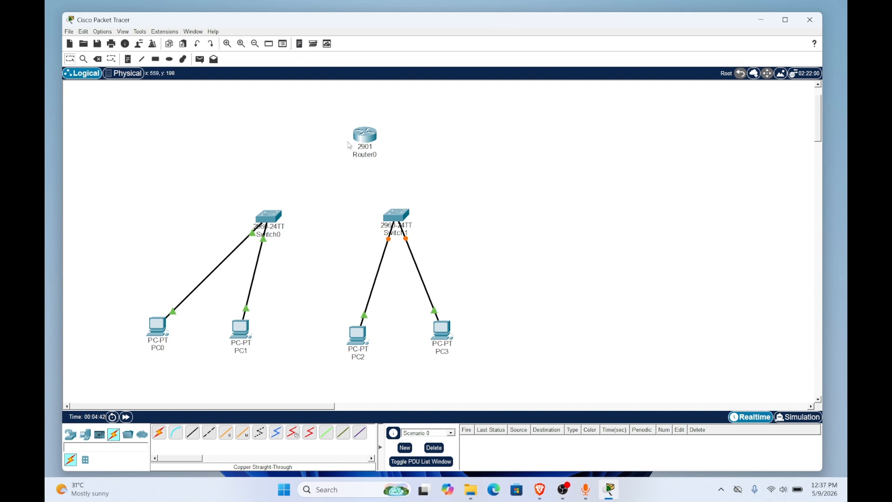
Connect Switch0's GigabitEthernet0/1 to Router0's GigabitEthernet0/0 with a copper straight-through cable
left_click(192, 433)
left_click(275, 220)
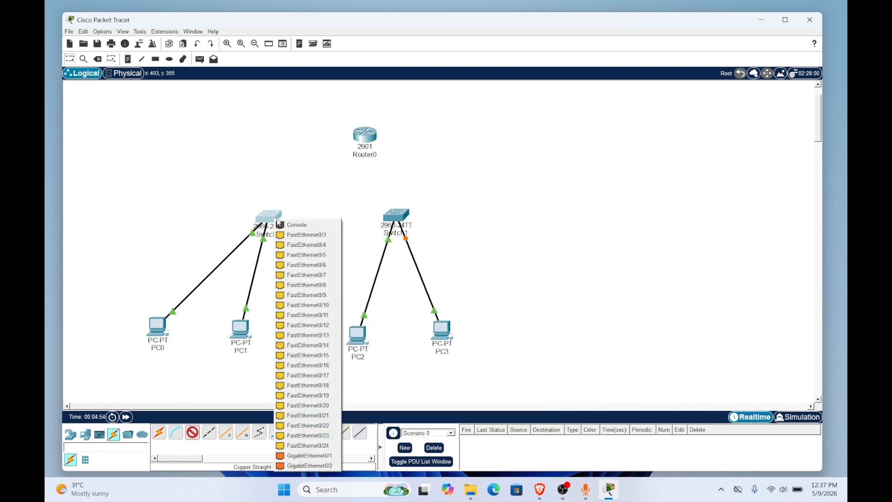
left_click(313, 456)
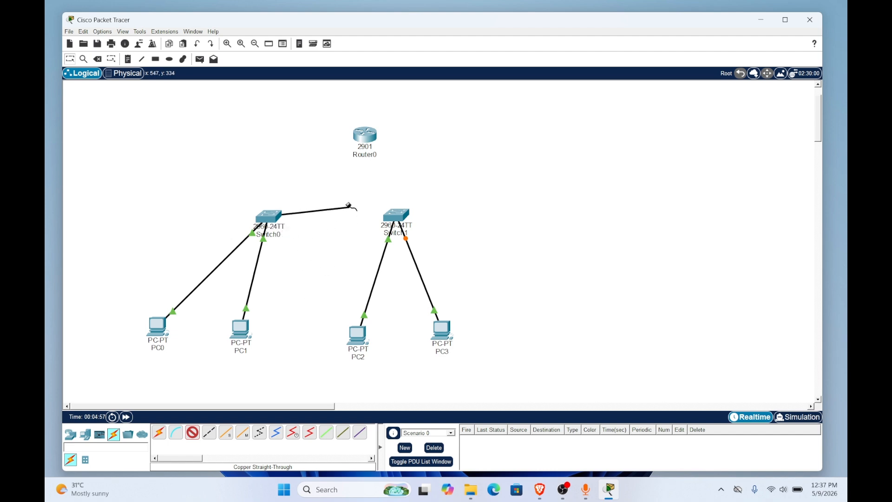
left_click(362, 136)
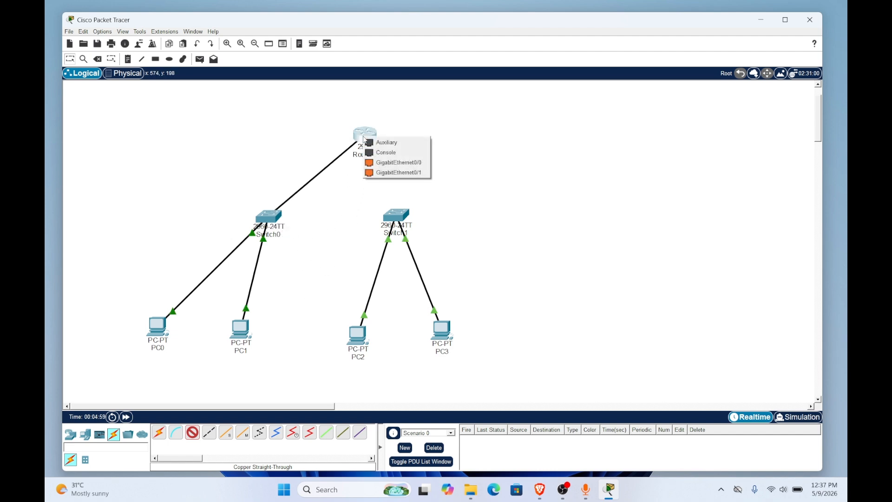
left_click(387, 163)
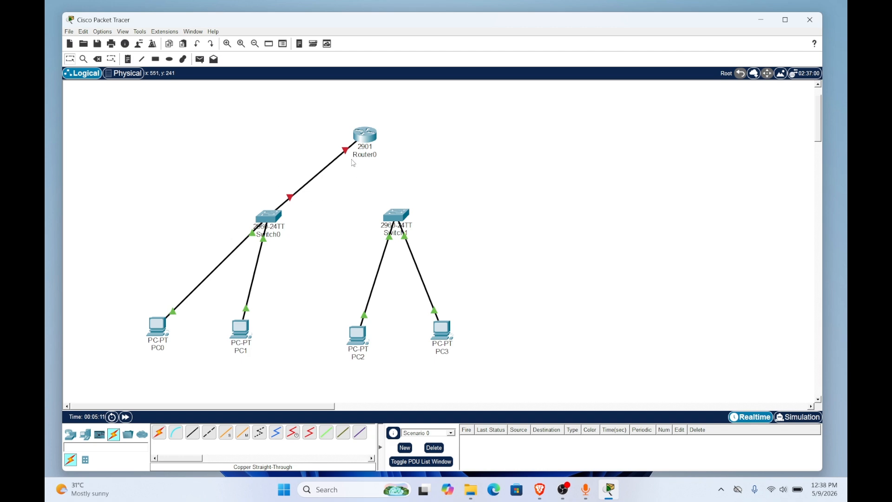
Connect Switch1's GigabitEthernet0/1 to Router0's GigabitEthernet0/1 with a copper straight-through cable
left_click(195, 437)
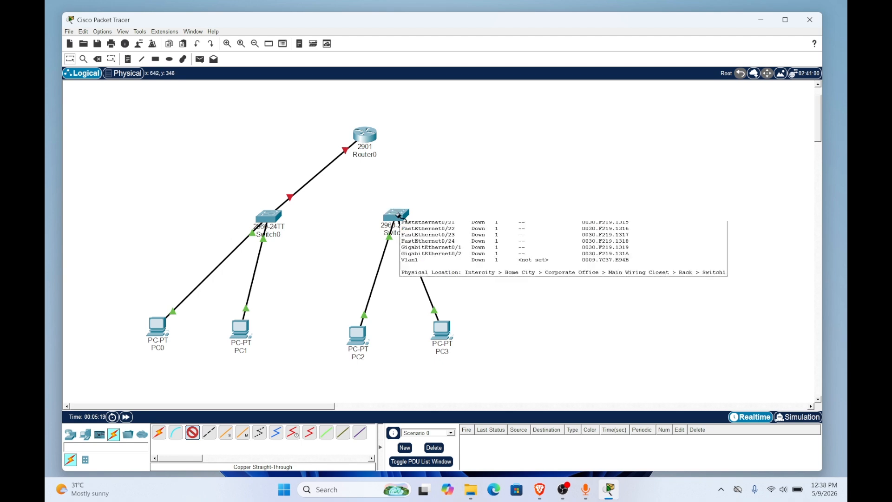
left_click(398, 215)
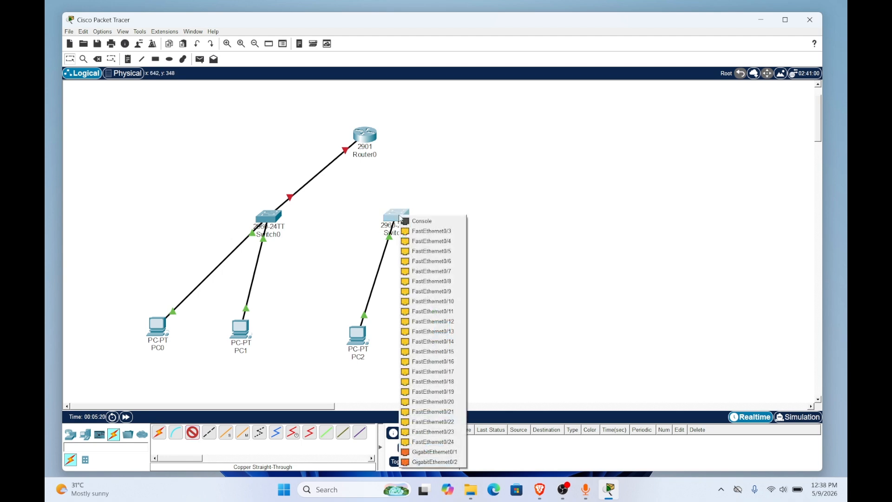
left_click(424, 453)
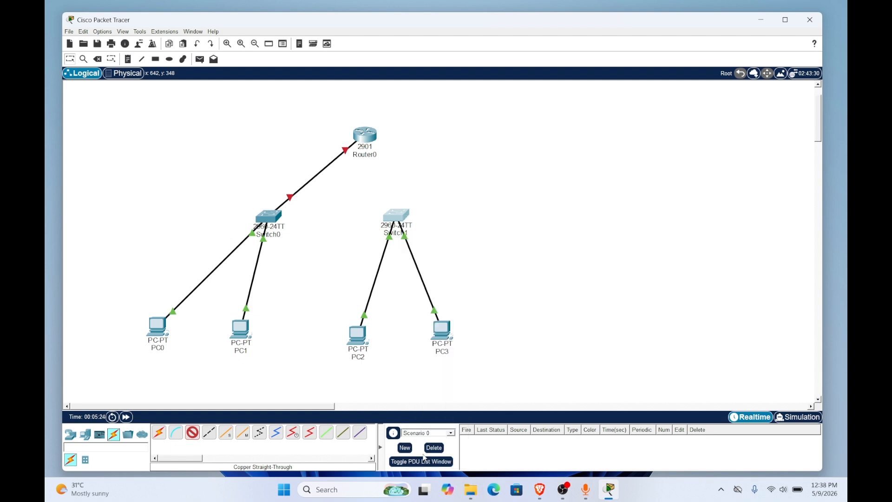
left_click(366, 135)
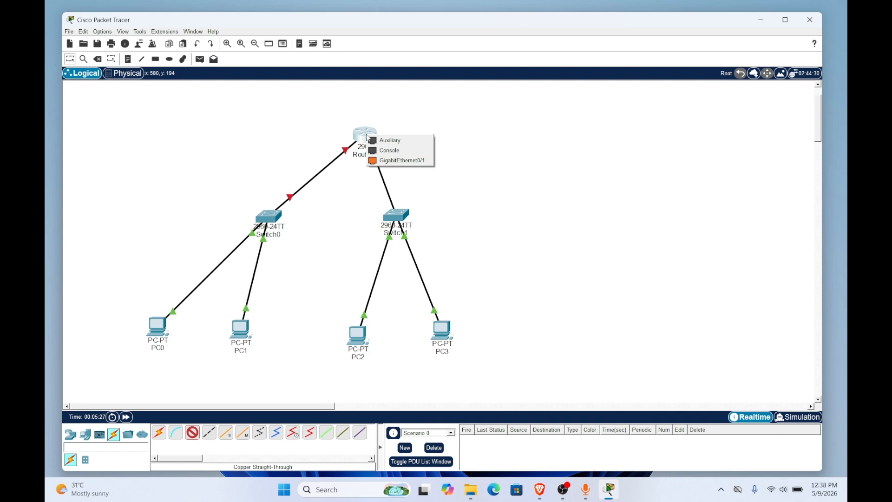
left_click(390, 161)
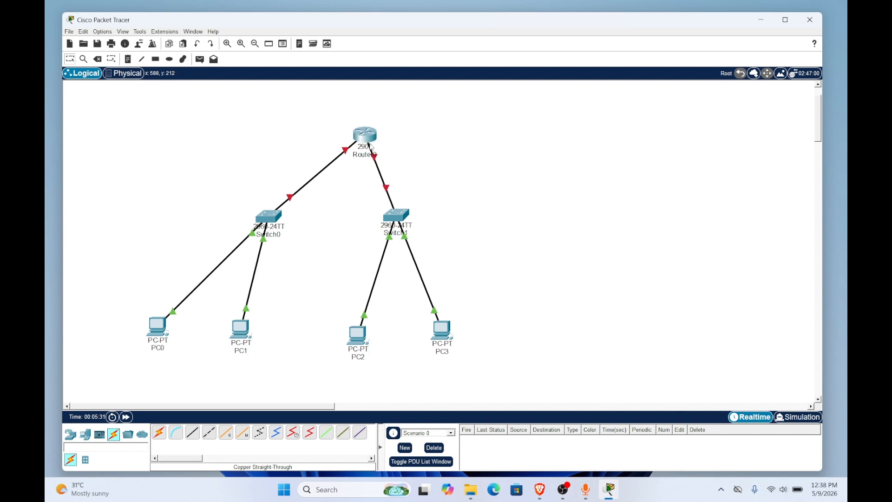
Centre Router0 above the two switches and slightly adjust the positions of PC1 and PC0 in the topology
left_click_drag(366, 141, 338, 136)
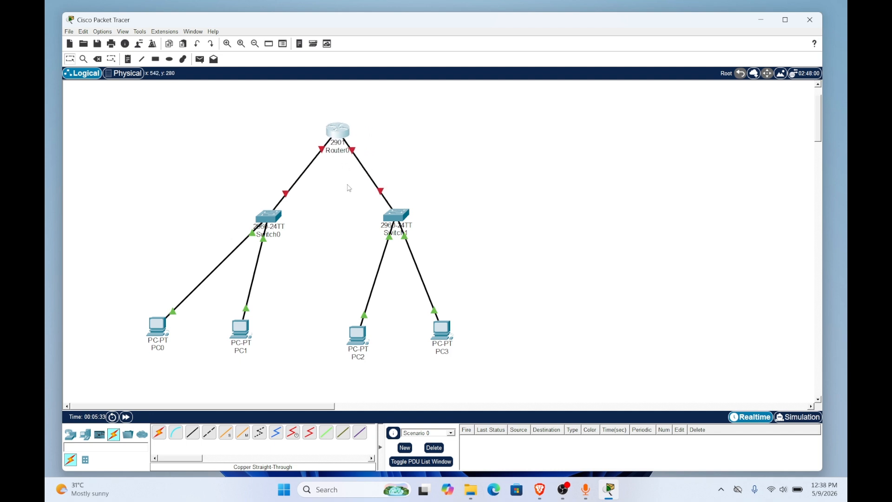
left_click_drag(239, 331, 253, 333)
left_click_drag(159, 331, 160, 327)
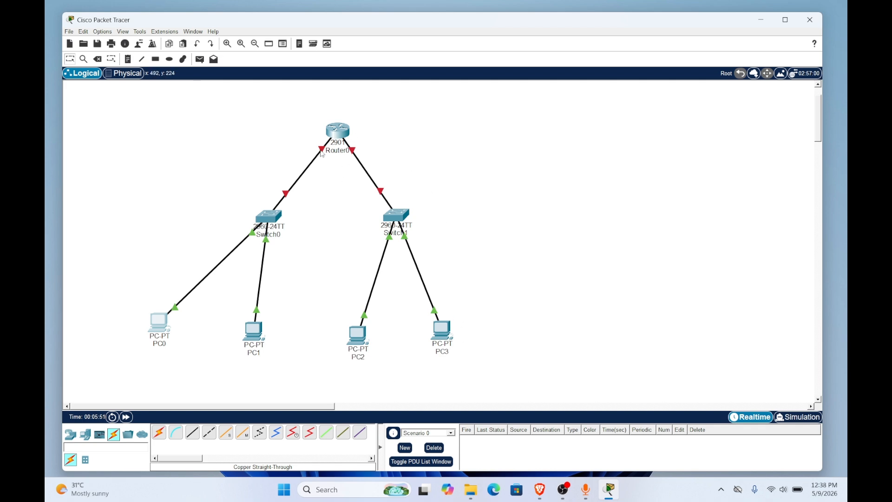
Open Router0's command line, answer no to the initial configuration dialog and start the user session
mouse_move(323, 154)
mouse_move(355, 152)
left_click(343, 135)
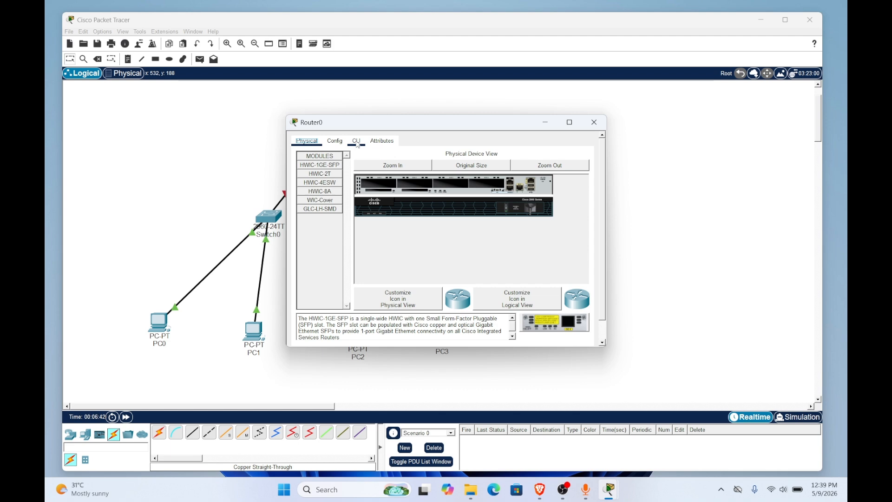
left_click(357, 142)
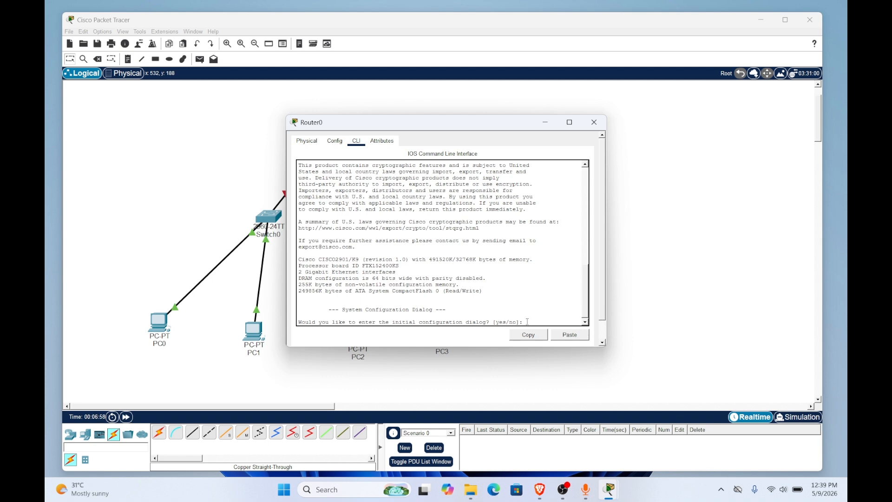
type("no")
key("Return")
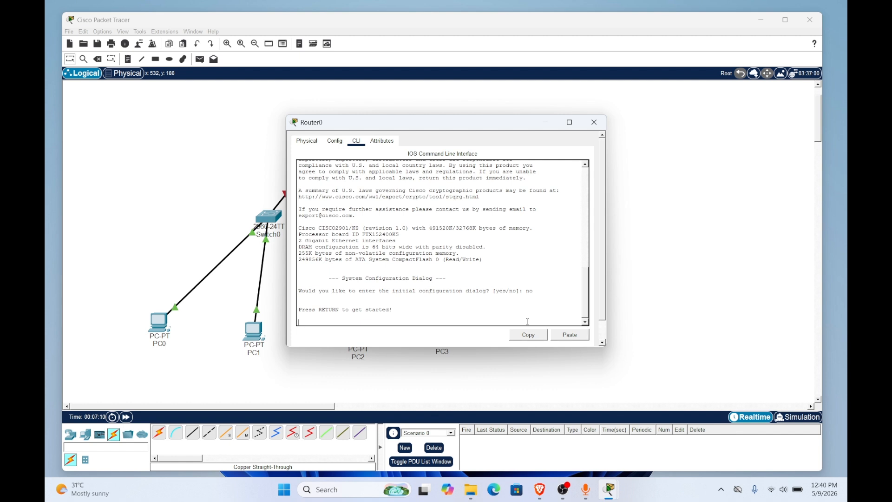
key("Return")
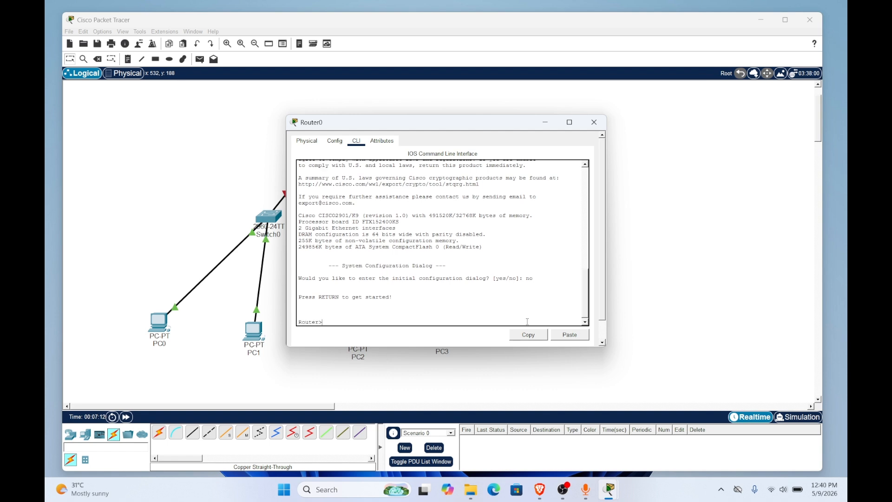
Enter privileged mode with enable and global configuration mode with configure terminal on Router0
type("enable")
key("Return")
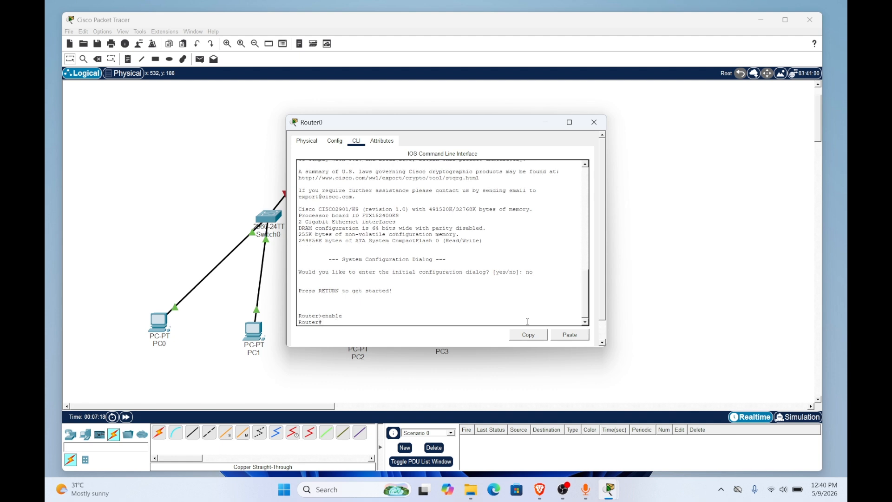
type("configure terminal")
key("Return")
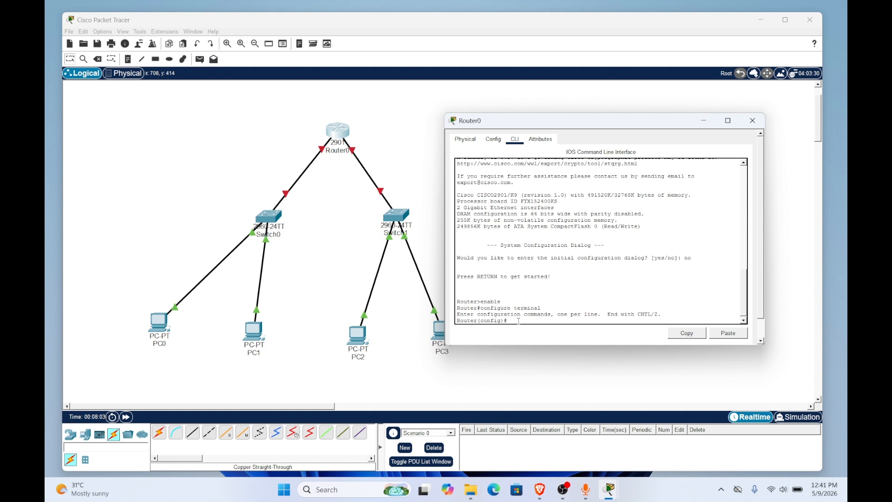
Assign IP address 192.168.1.1 with mask 255.255.255.0 to Router0's interface GigabitEthernet 0/0
type("erface gi")
key("Tab")
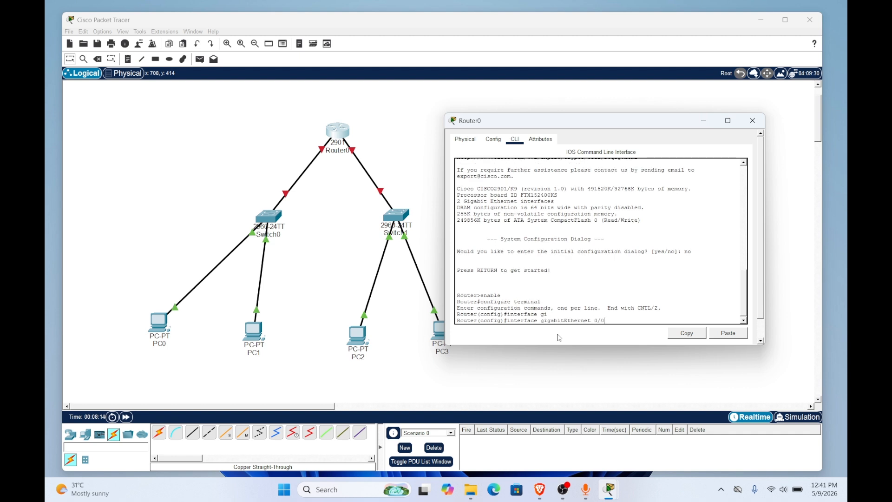
type("0/0")
key("Return")
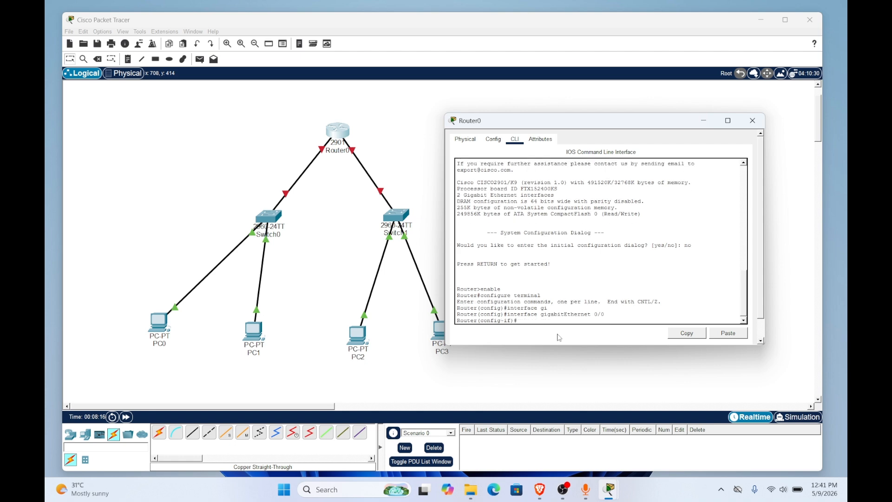
type("ip ad")
key("Tab")
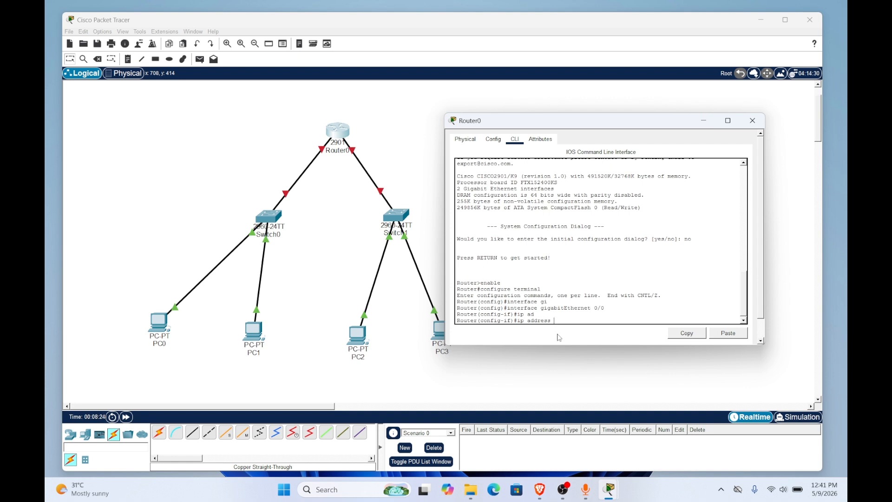
type("192.168.1.1 255.255.255.0")
key("Return")
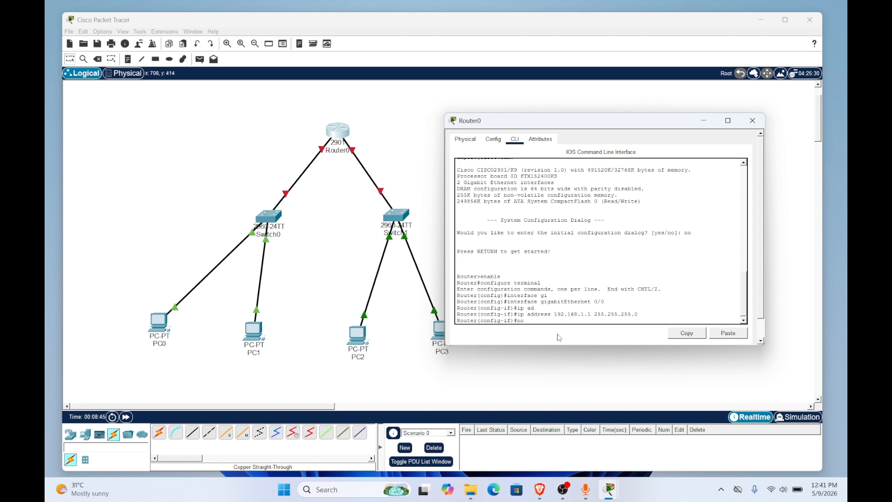
Enable GigabitEthernet 0/0 with no shutdown and exit back to global configuration mode
type("no shutdown")
key("Return")
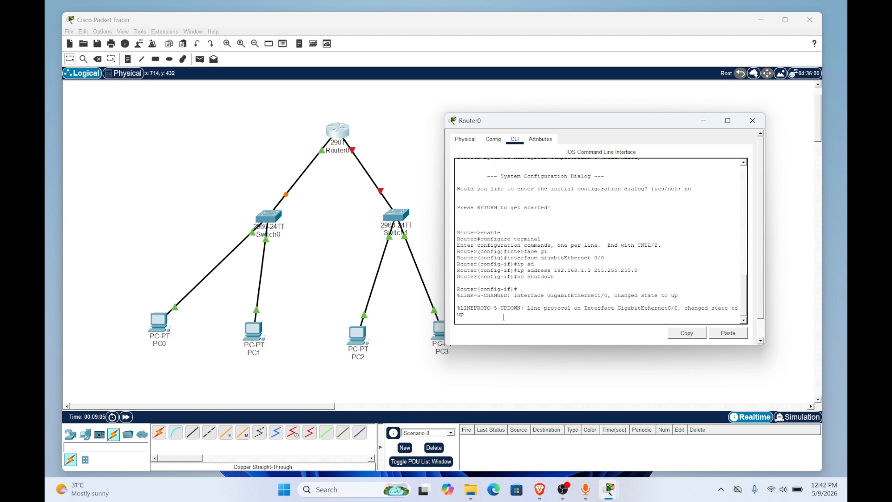
key("Return")
key("Return")
type("er(config-if)#ex")
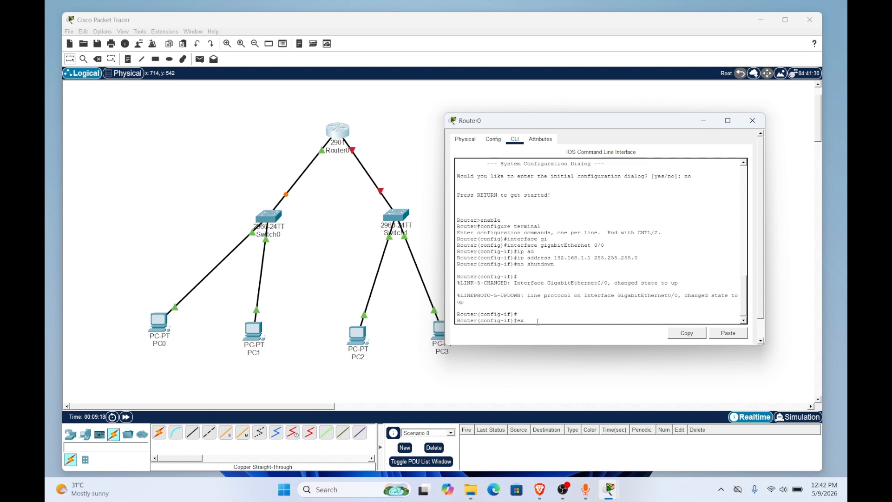
type("it")
key("Return")
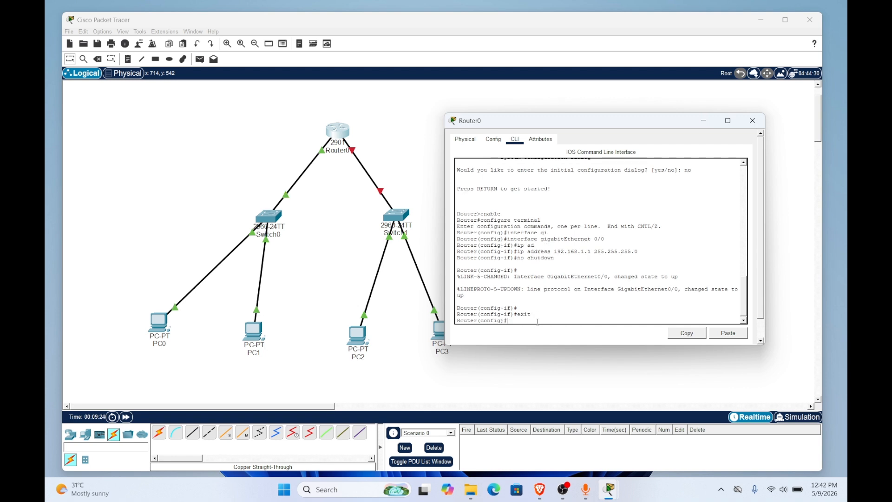
Assign IP address 192.168.2.1 with mask 255.255.255.0 to Router0's interface GigabitEthernet 0/1
type("interface gi")
key("Tab")
type("0")
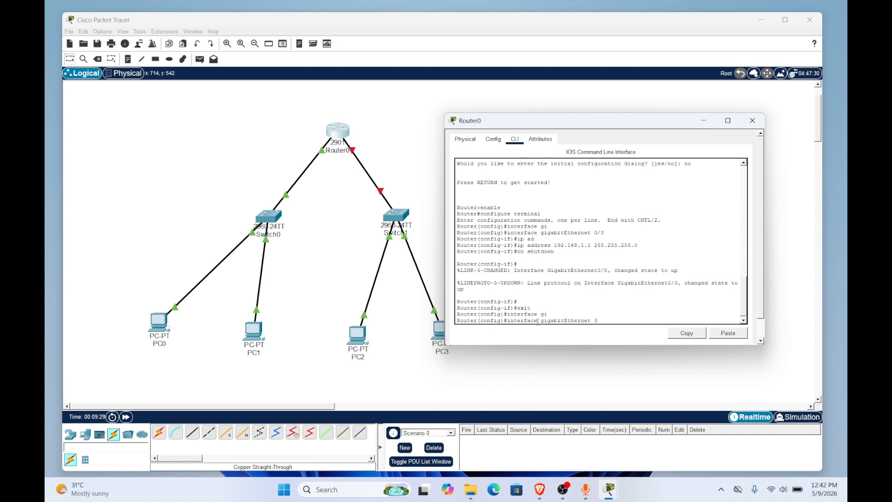
type("/1")
key("Return")
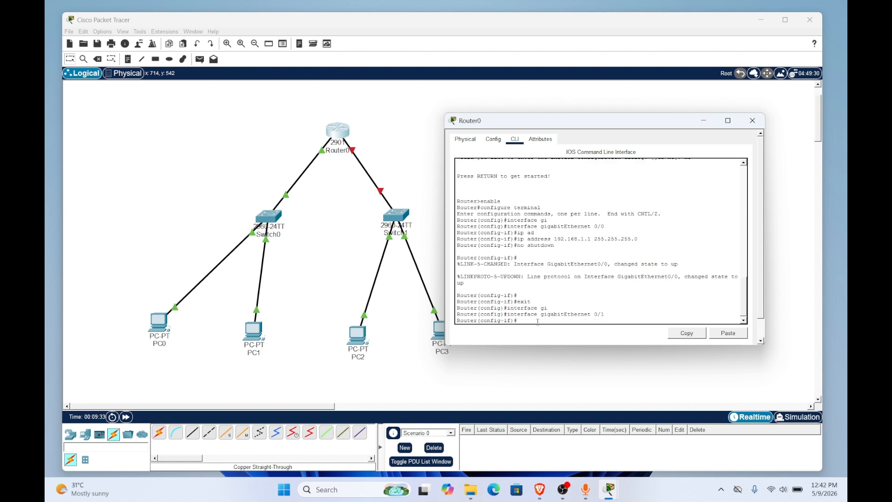
type("ip ad")
key("Tab")
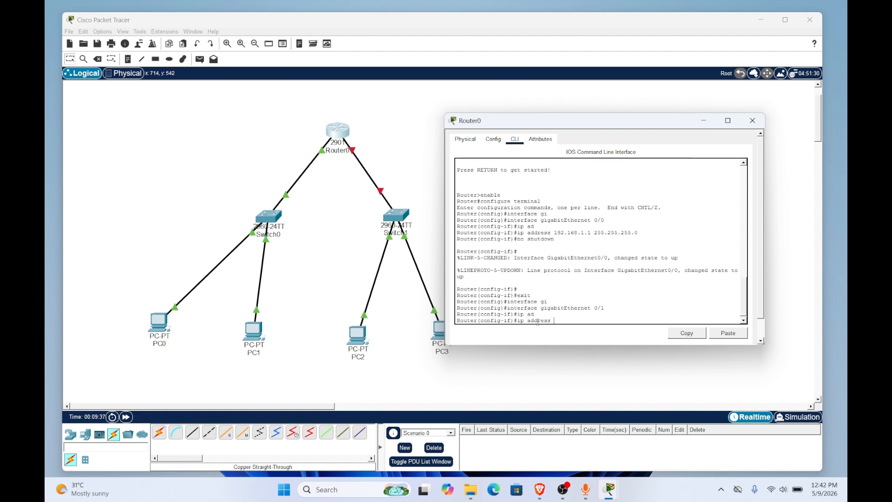
type("192.168.2")
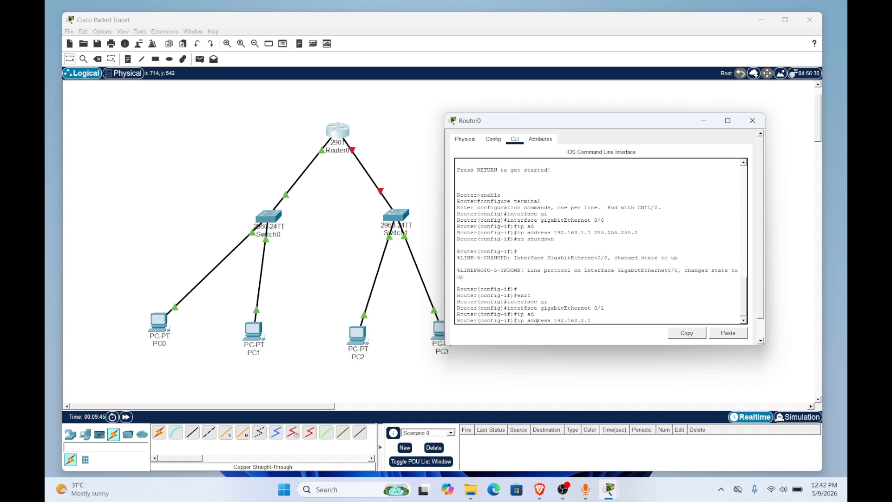
type(".1 255.255.255.0")
key("Return")
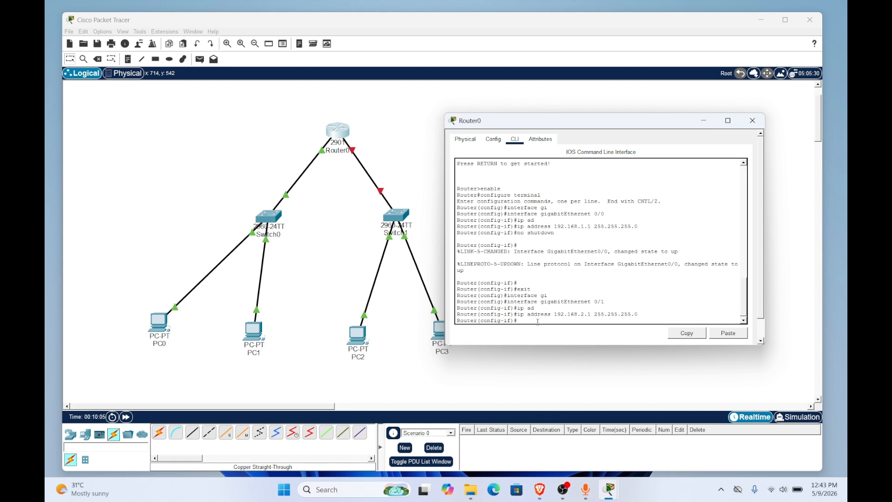
Enable GigabitEthernet 0/1 with no shutdown and move the Router0 window clear of the topology
type("o shutdown")
key("Return")
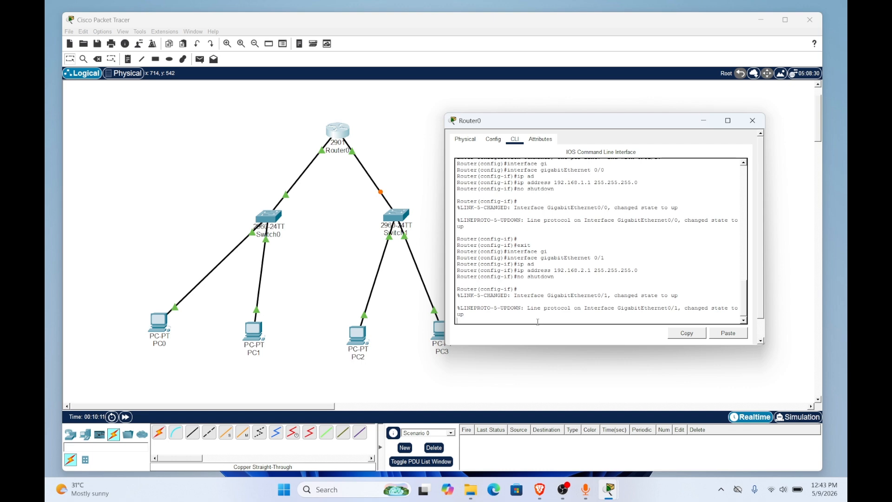
left_click_drag(664, 125, 754, 111)
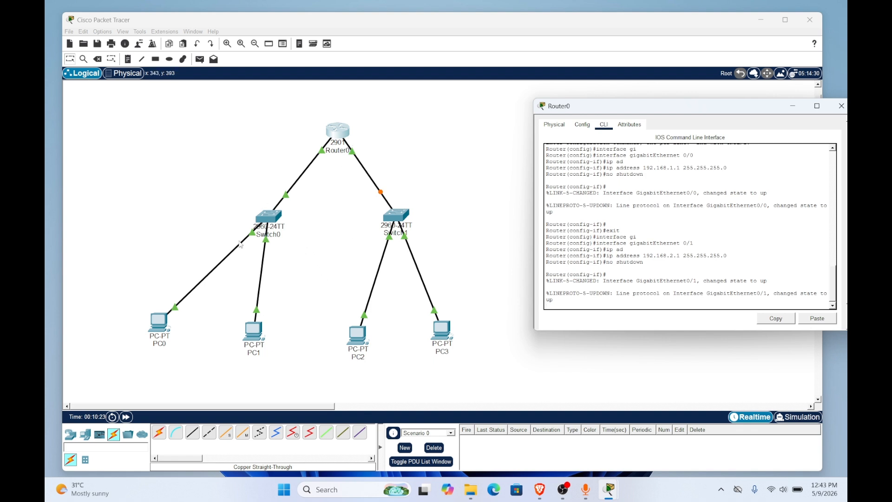
Open PC0's IP configuration and set the static IPv4 address 192.168.1.10 with subnet mask 255.255.255.0
left_click(160, 325)
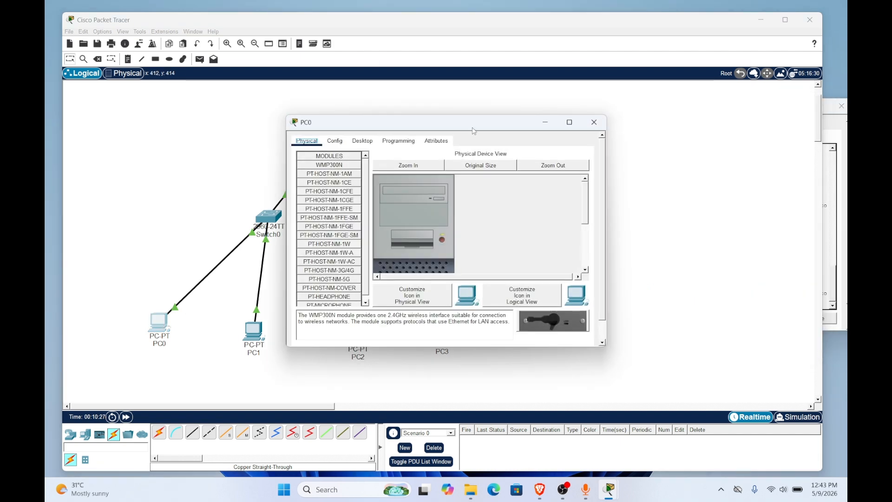
left_click_drag(474, 131, 524, 105)
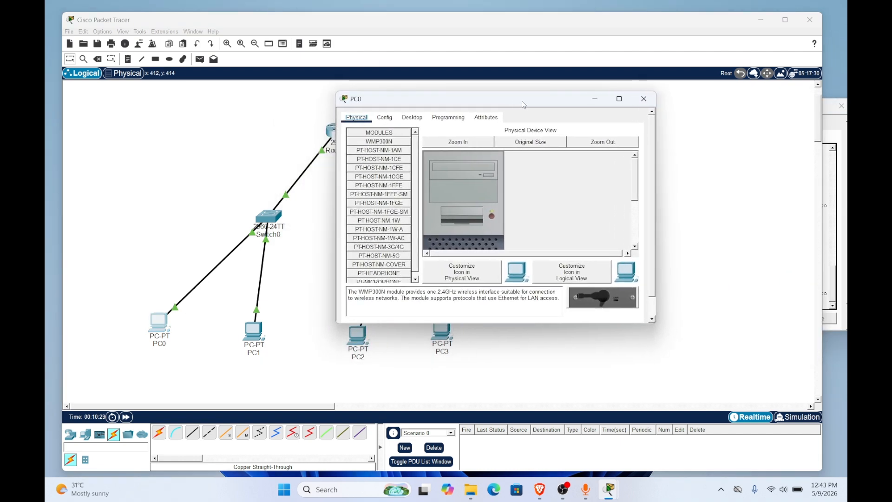
left_click(412, 118)
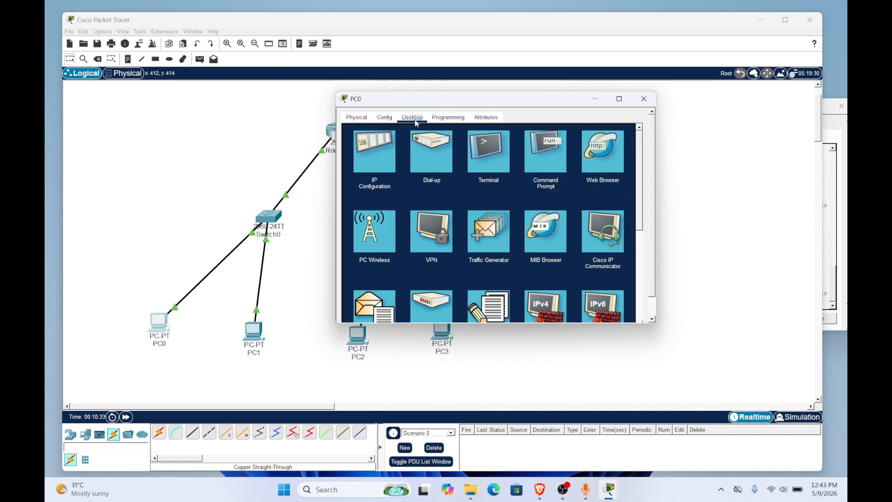
left_click_drag(443, 99, 500, 91)
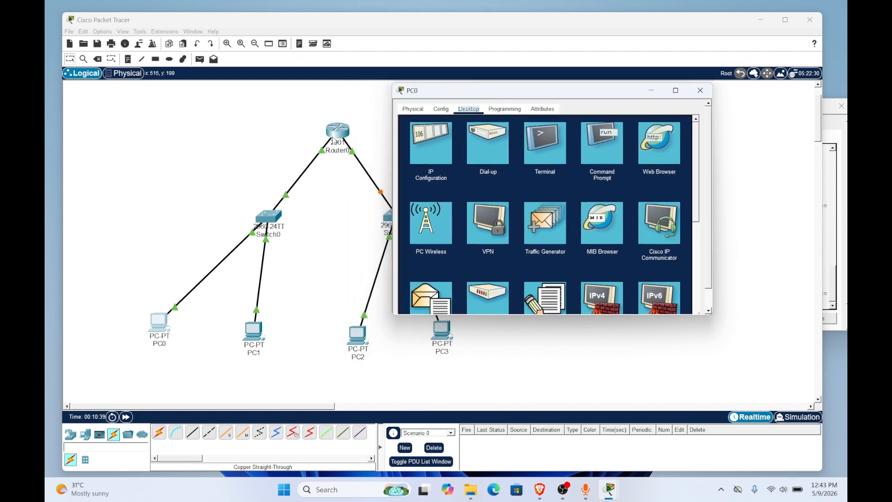
left_click(437, 147)
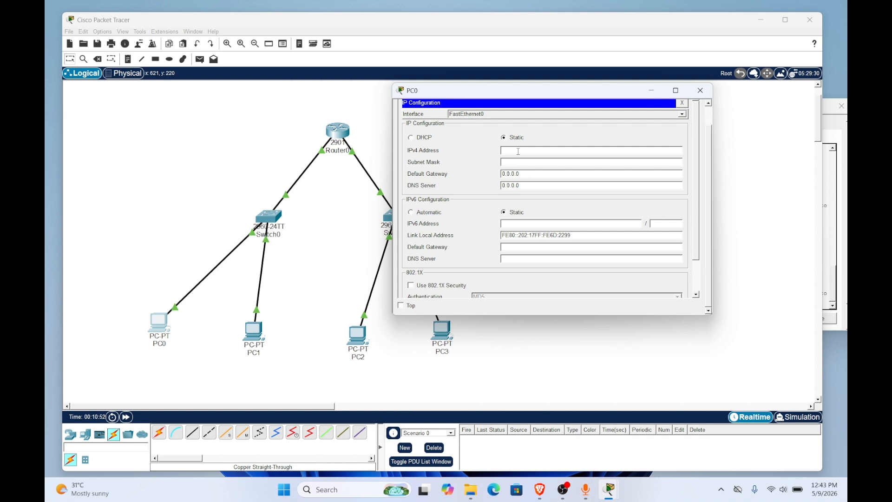
type("92.168.1.10")
left_click(521, 161)
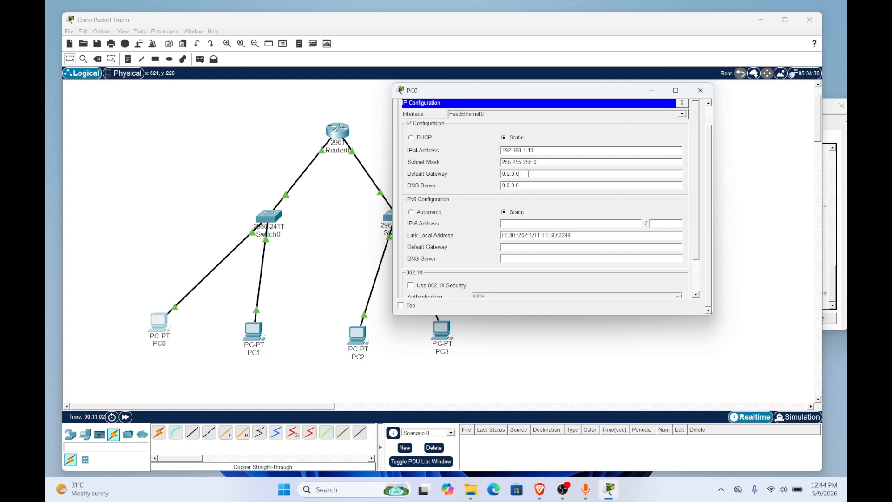
Set PC0's IPv4 default gateway to 192.168.1.1 and close the PC0 window
key("BackSpace")
key("BackSpace")
key("BackSpace")
key("BackSpace")
key("BackSpace")
key("BackSpace")
key("BackSpace")
type("192.168.1.1")
left_click_drag(539, 173, 500, 175)
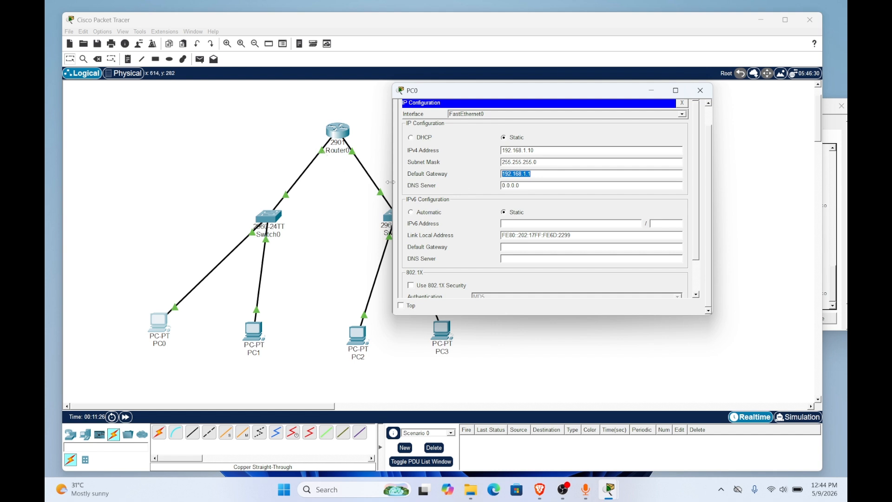
left_click(701, 95)
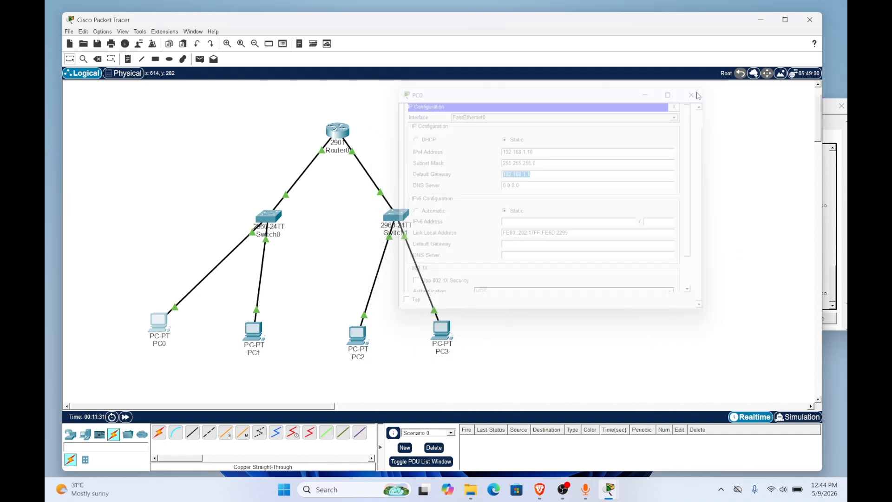
Open PC1's IP configuration and set the static IPv4 address 192.168.1.11 with subnet mask 255.255.255.0
left_click(255, 331)
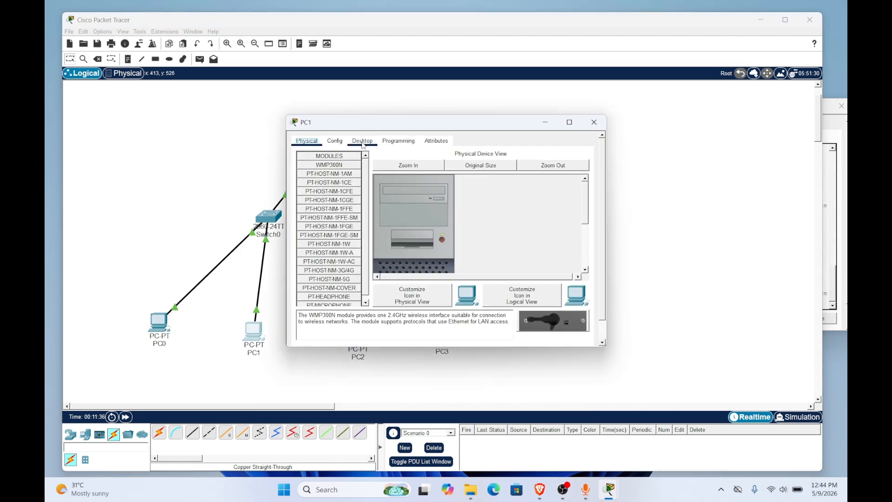
left_click(363, 144)
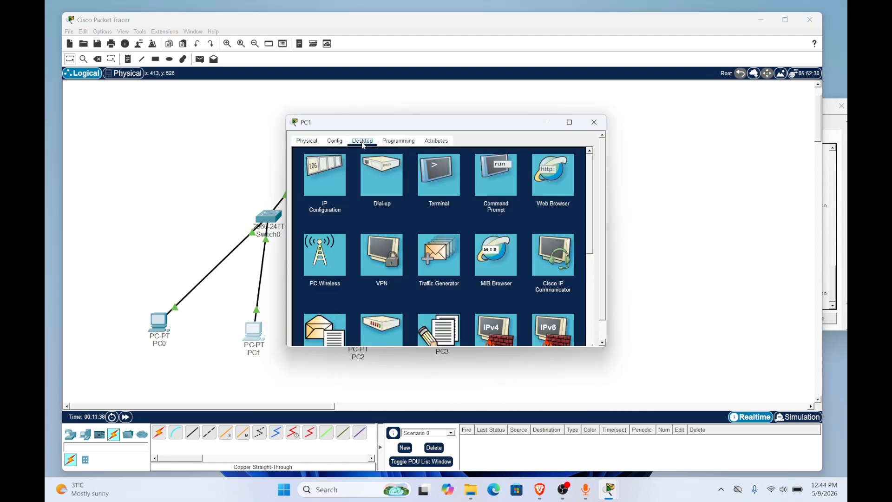
left_click(332, 185)
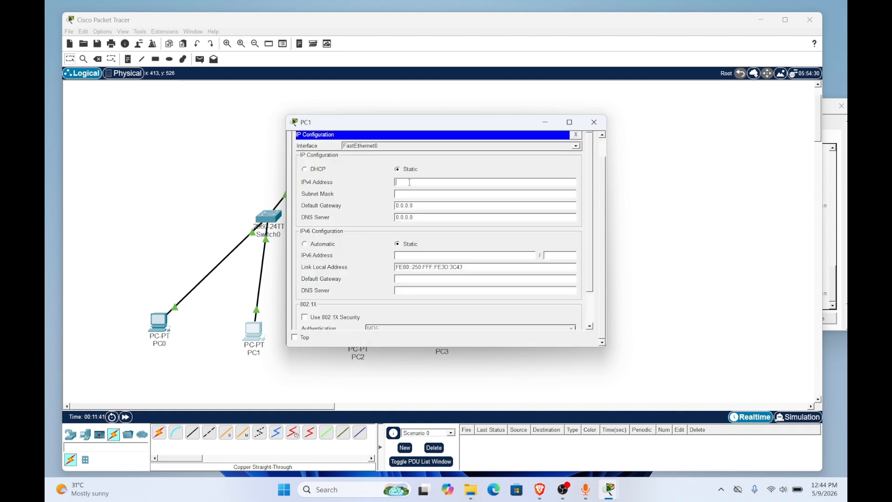
type("192")
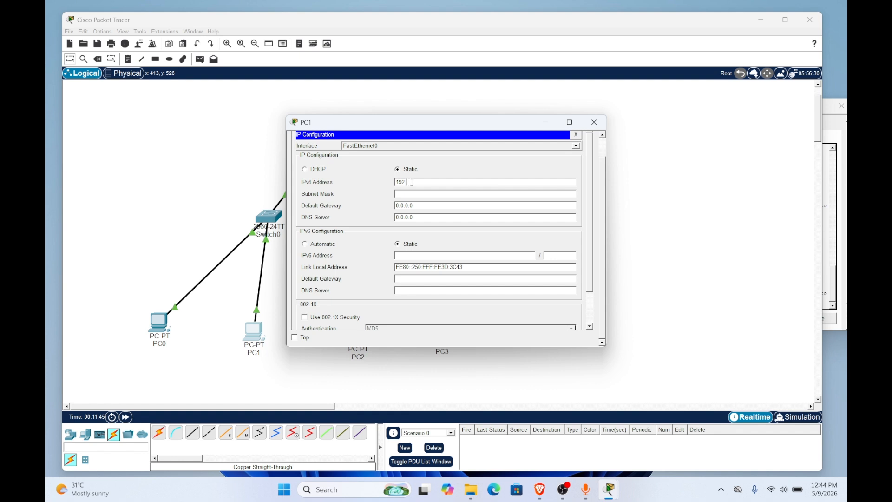
type(".168.1.11")
left_click(403, 194)
Set PC1's IPv4 default gateway to 192.168.1.1 and close the PC1 window
left_click_drag(424, 205, 396, 206)
type("192.168")
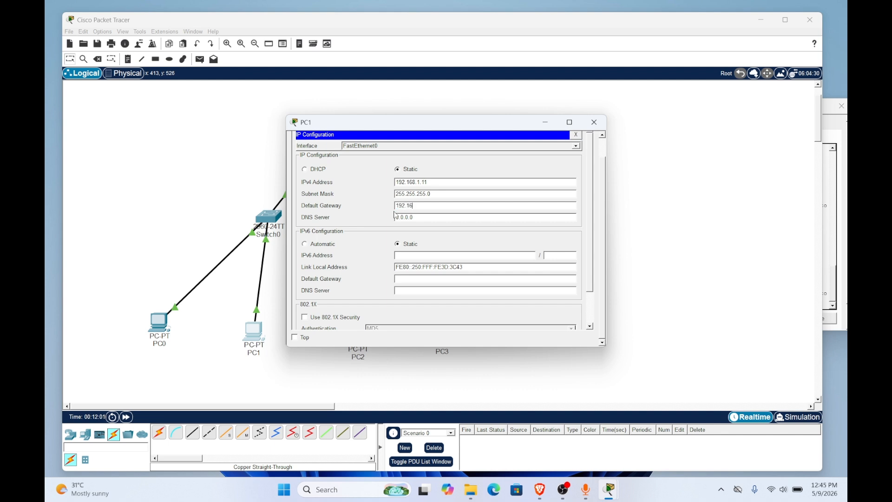
type(".1.1")
left_click(601, 125)
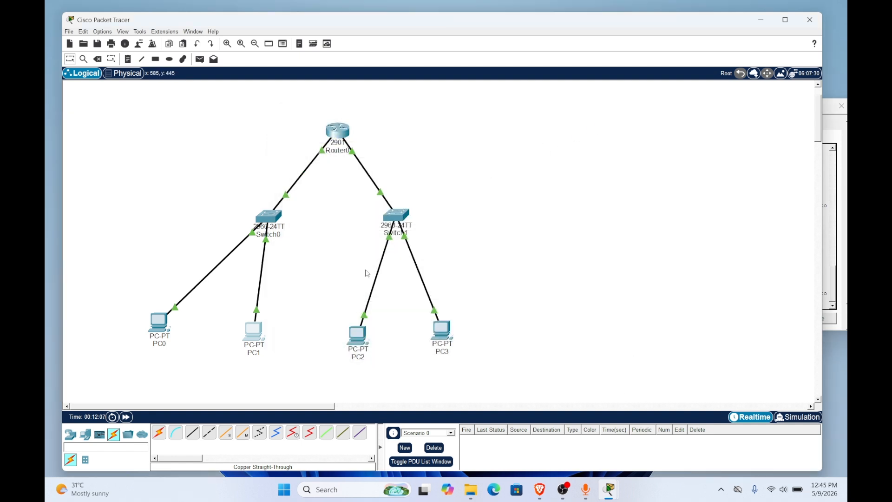
Open PC2's IP configuration clear of the topology and set the static IPv4 address 192.168.2.20 with subnet mask 255.255.255.0
left_click(360, 338)
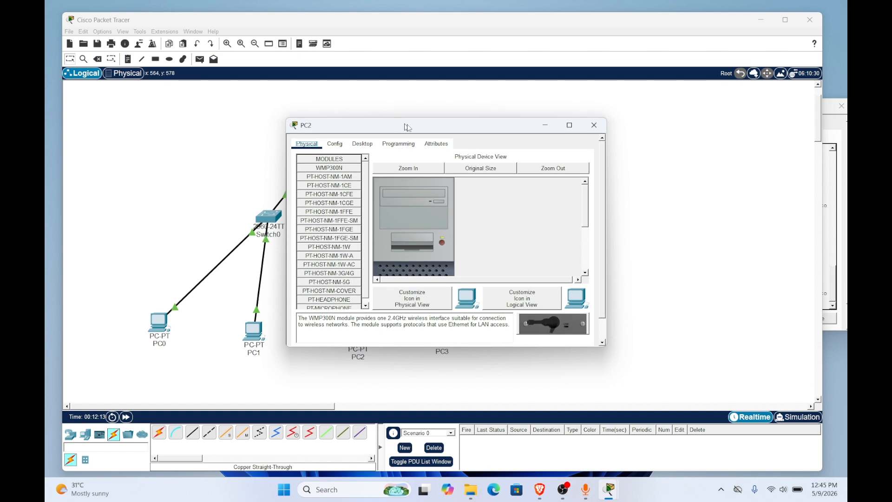
left_click_drag(405, 124, 584, 102)
left_click(542, 121)
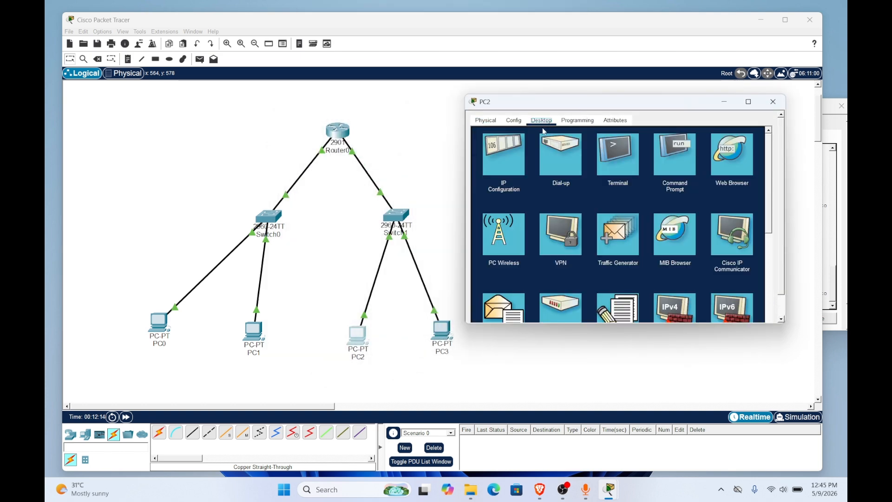
left_click(498, 164)
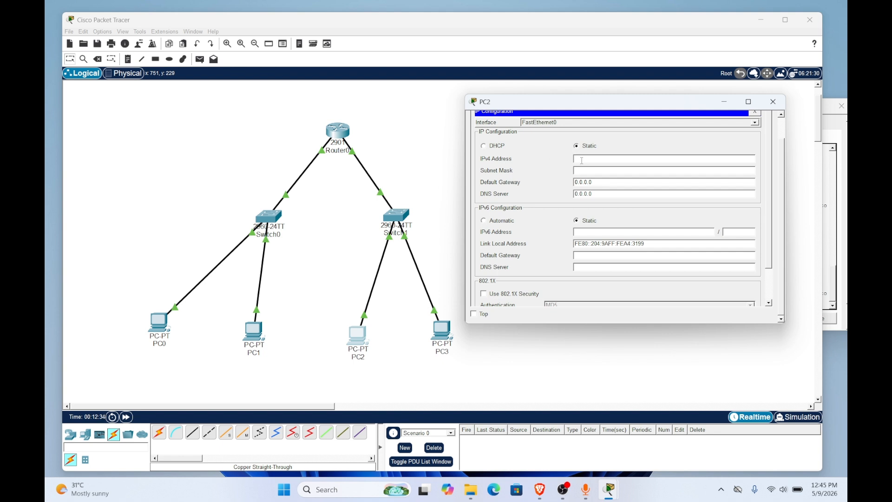
type("92.168")
key("BackSpace")
type(".2.20")
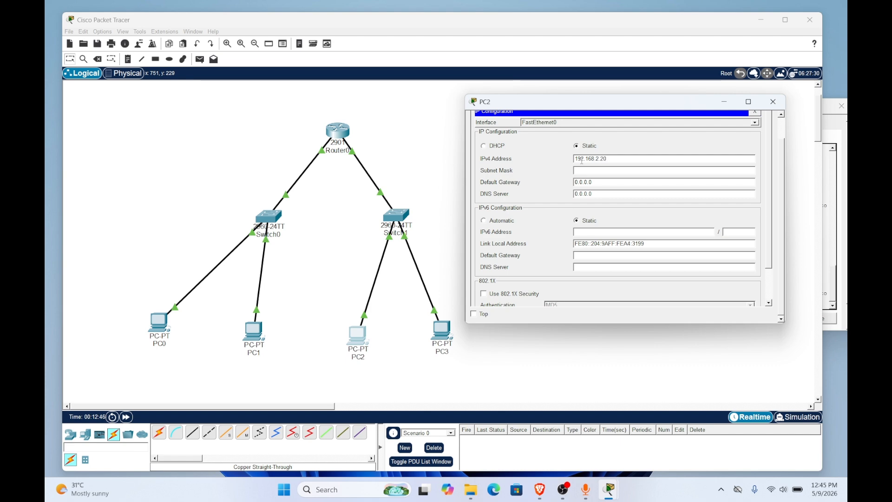
left_click(599, 171)
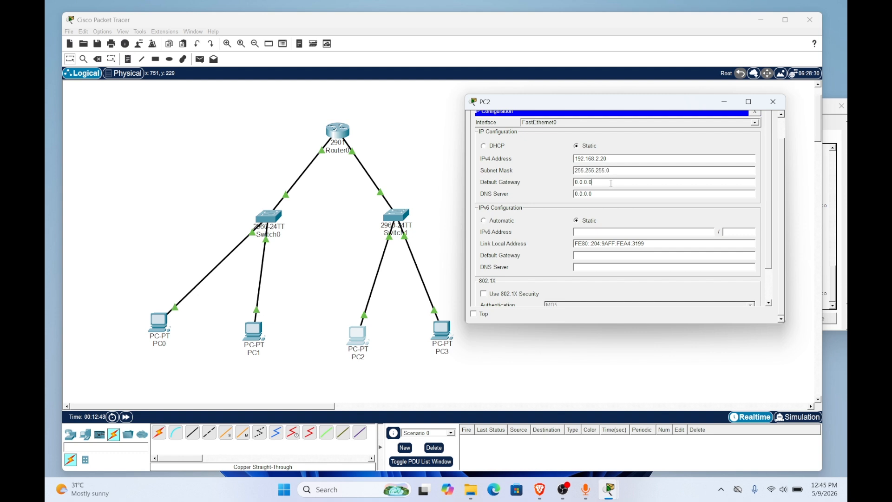
Set PC2's IPv4 default gateway to 192.168.2.1 and close the PC2 window
key("BackSpace")
key("BackSpace")
key("BackSpace")
key("BackSpace")
key("BackSpace")
key("BackSpace")
key("BackSpace")
type("192.168.2.1")
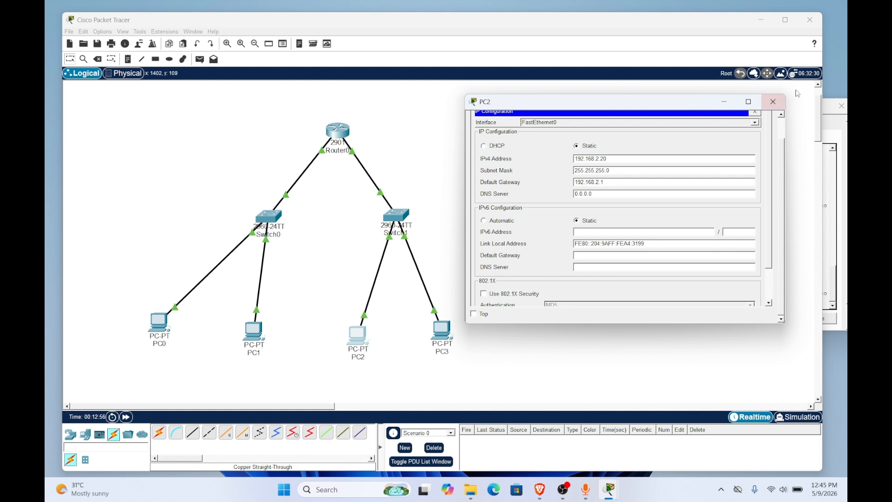
left_click(773, 101)
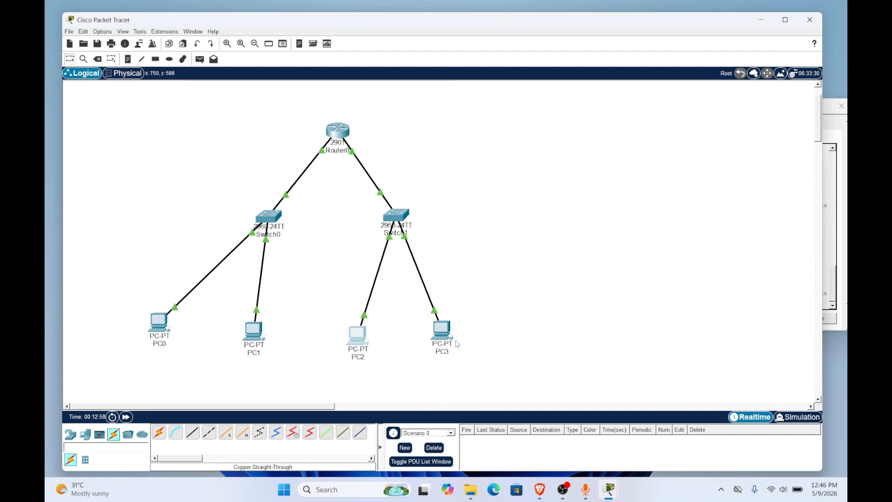
Open PC3's IP configuration clear of the topology and set the static IPv4 address 192.168.2.30 with subnet mask 255.255.255.0
double_click(444, 332)
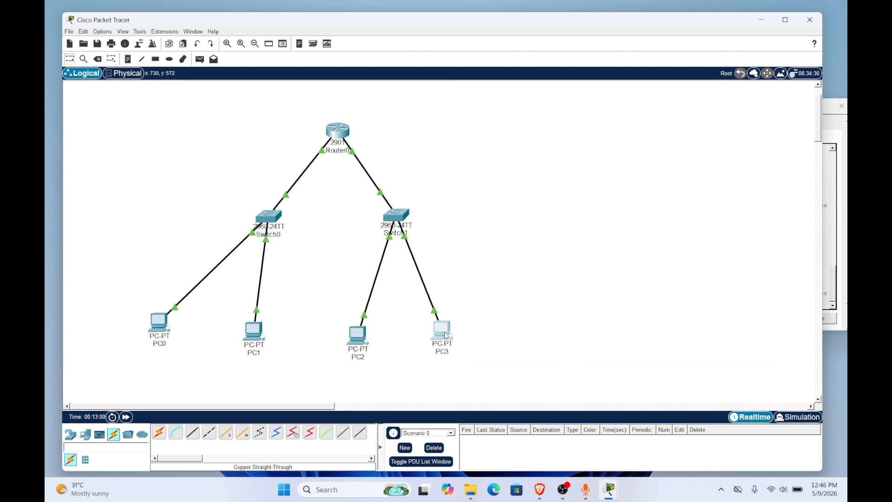
left_click(362, 142)
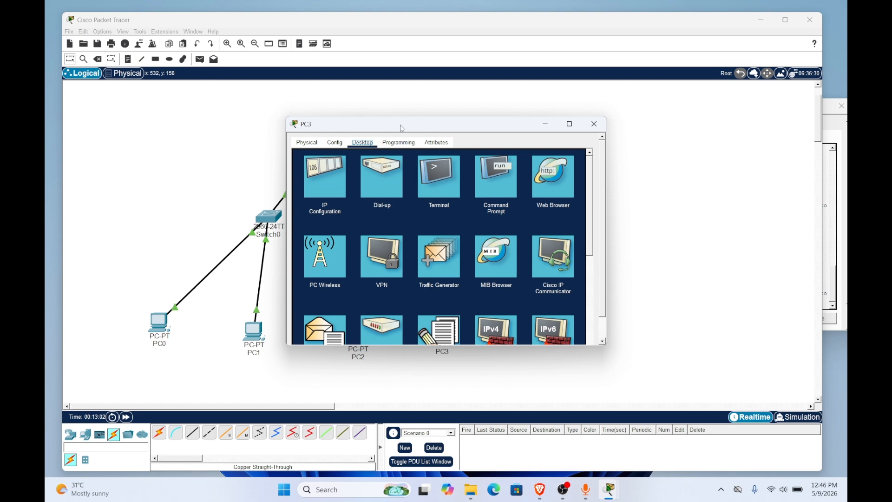
left_click_drag(401, 125, 604, 97)
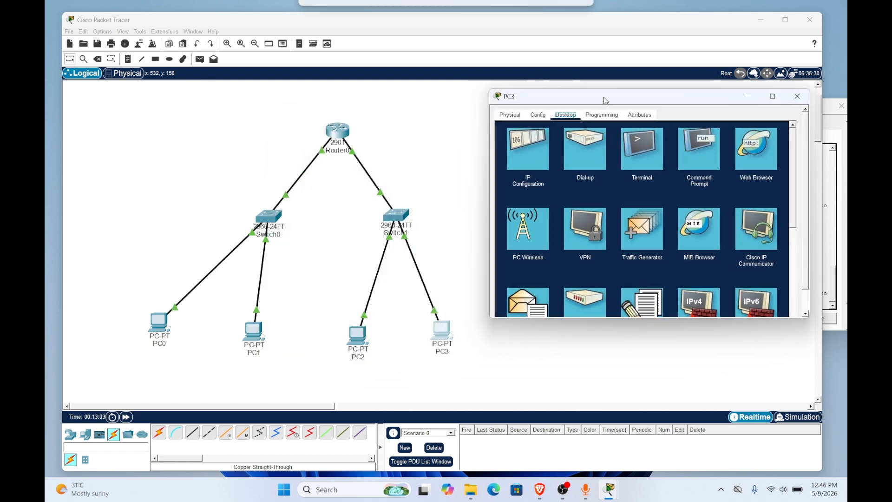
left_click(525, 161)
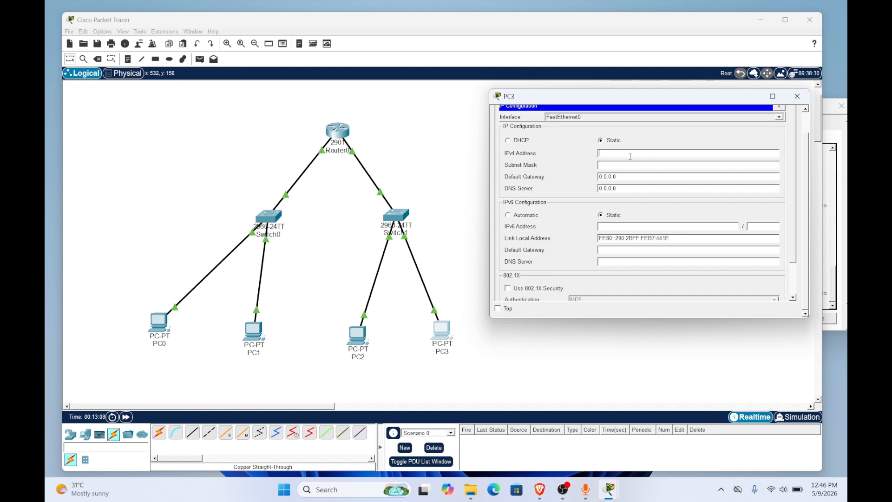
type("192.168.2.")
type("30")
left_click(606, 165)
Set PC3's IPv4 default gateway to 192.168.2.1 and close the PC3 window
left_click(622, 176)
key("BackSpace")
key("BackSpace")
key("BackSpace")
key("BackSpace")
key("BackSpace")
key("BackSpace")
type("192.1687")
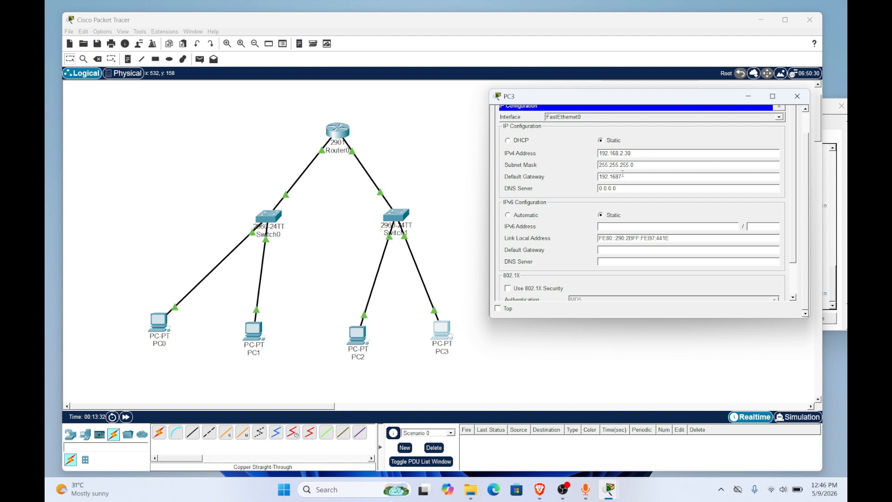
type("2.1")
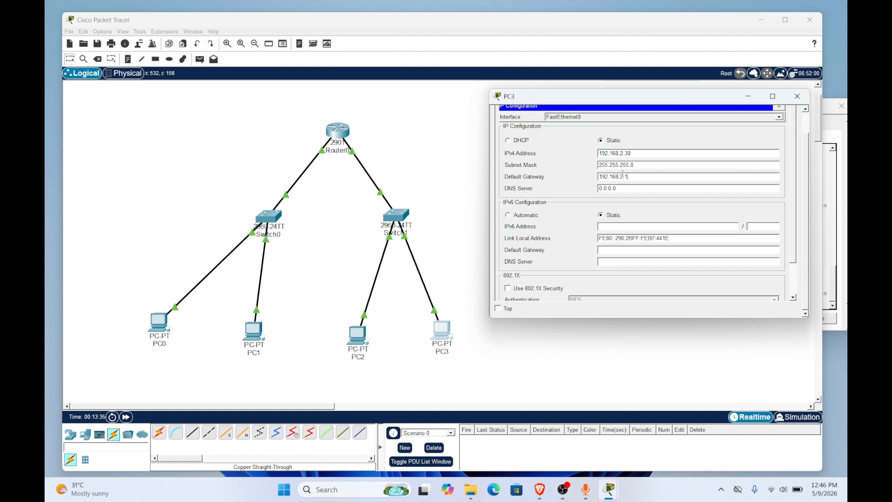
left_click(797, 98)
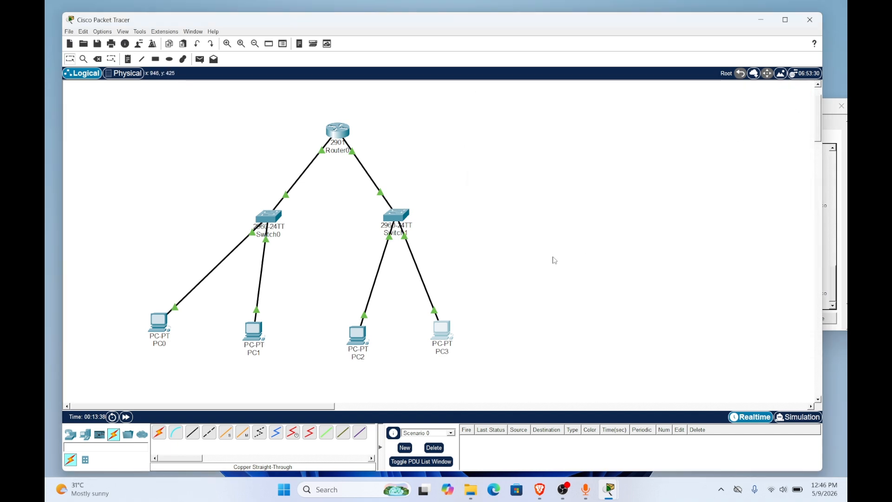
Move PC3, PC2, PC0 and PC1 slightly up, closer to their switches in the topology
left_click_drag(445, 327, 445, 315)
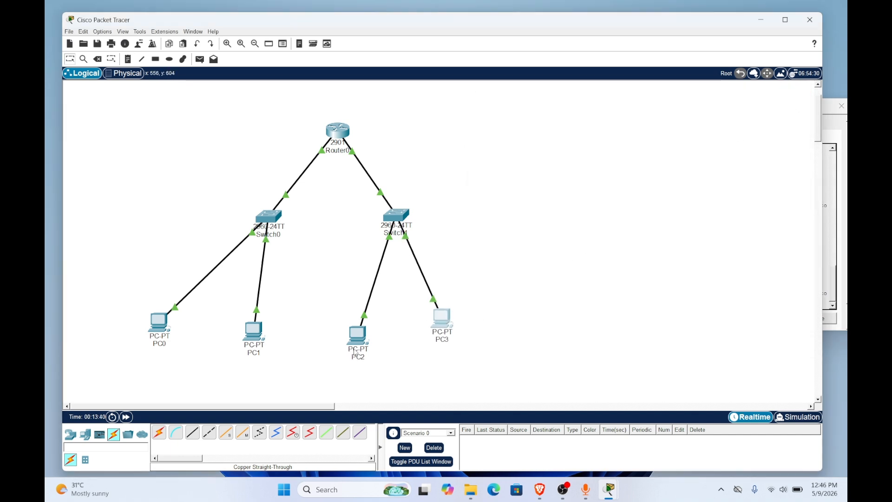
left_click_drag(357, 337, 356, 330)
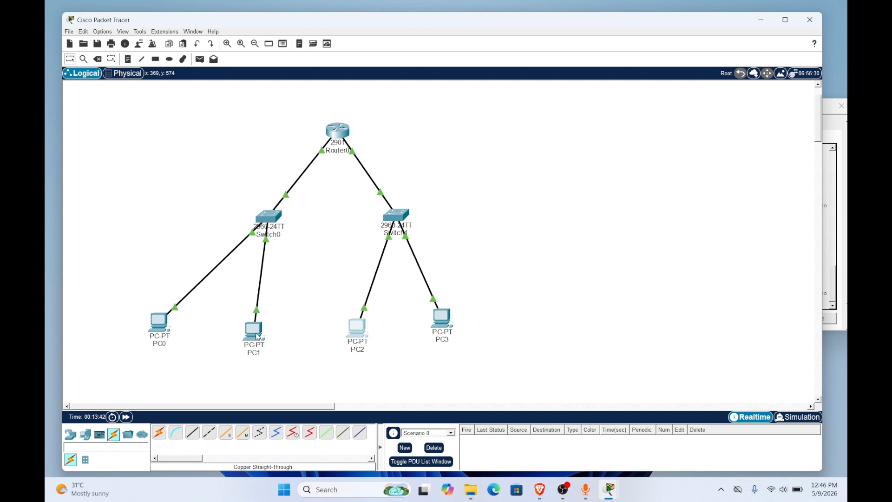
left_click_drag(158, 321, 164, 308)
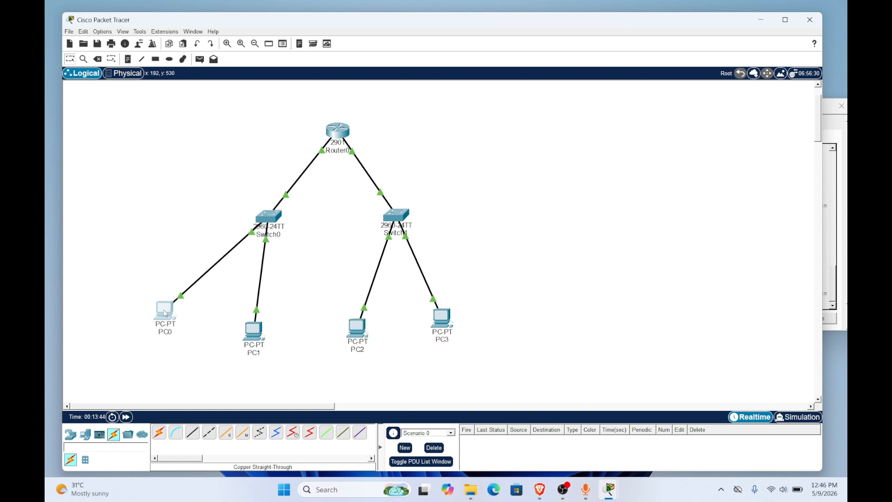
left_click_drag(254, 327, 257, 315)
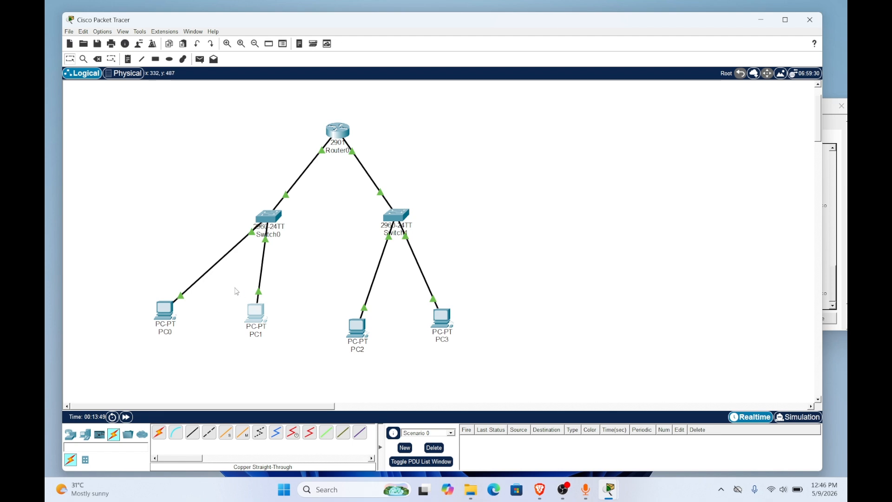
Open PC0's Command Prompt and run ipconfig to display its IP settings
left_click(169, 310)
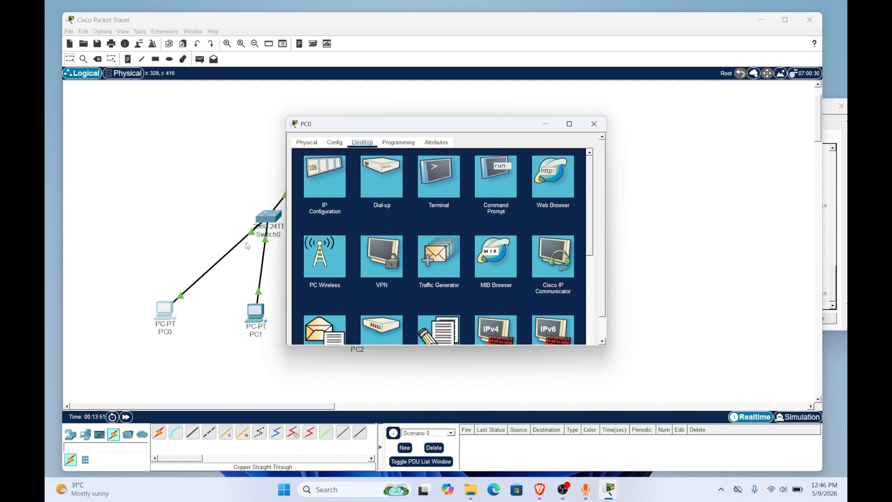
left_click(495, 182)
left_click_drag(449, 128, 531, 108)
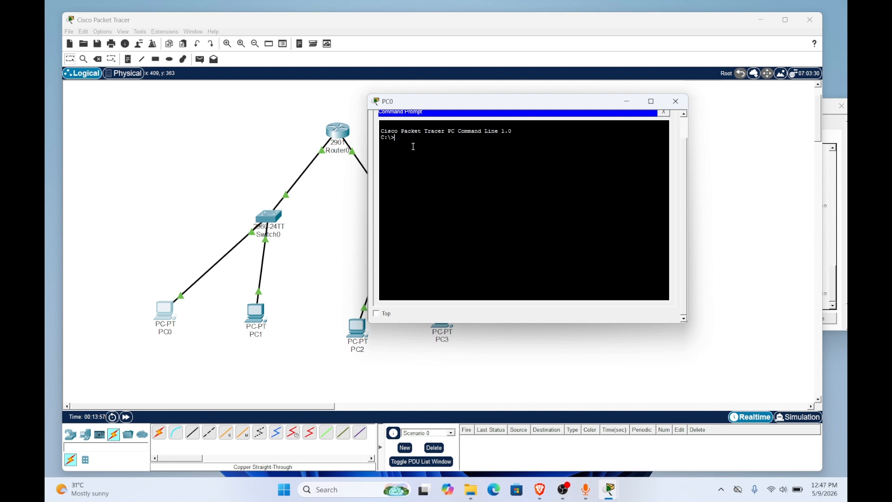
type("ipconfig")
key("Return")
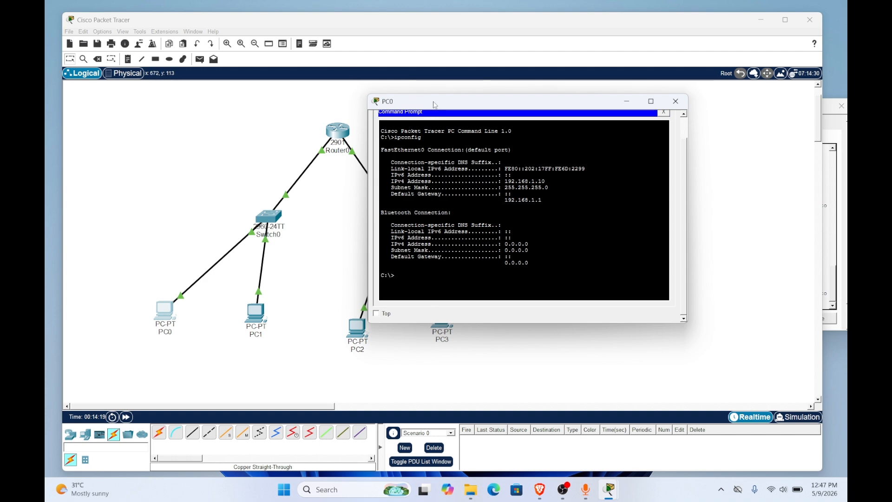
Move the PC0 window clear of the topology and check PC1's IPv4 address in its IP configuration
left_click_drag(435, 105, 544, 93)
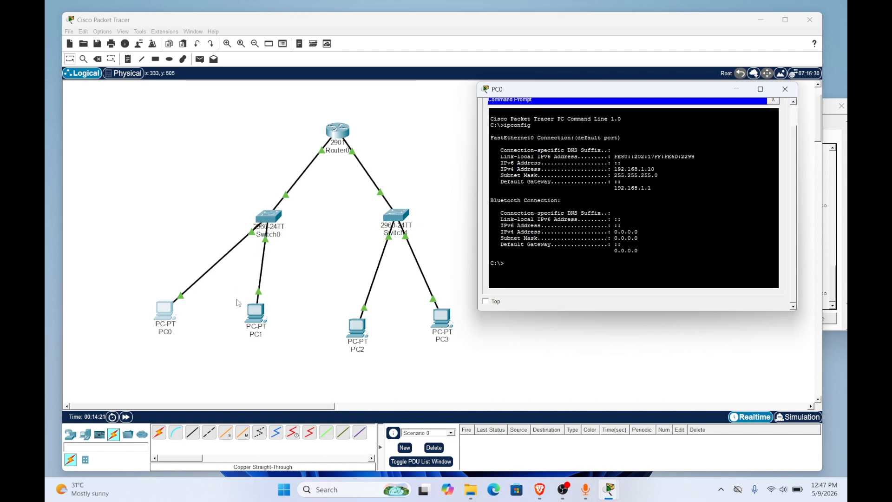
left_click(257, 320)
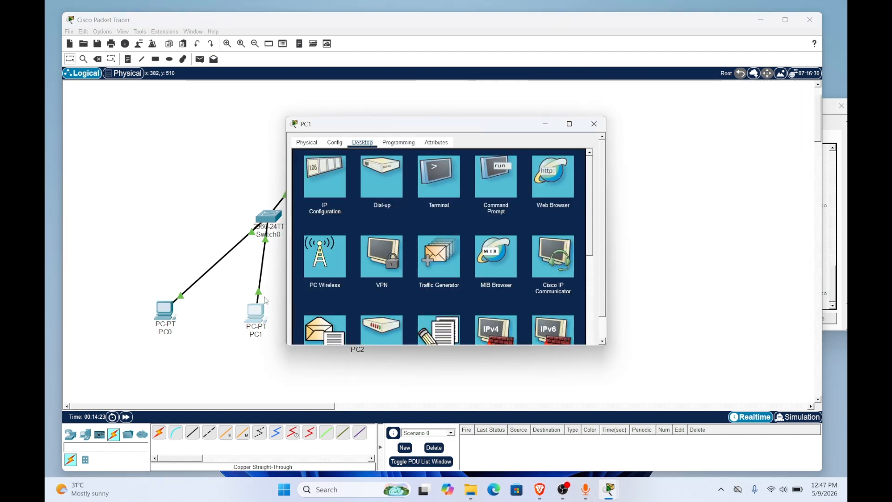
left_click(311, 143)
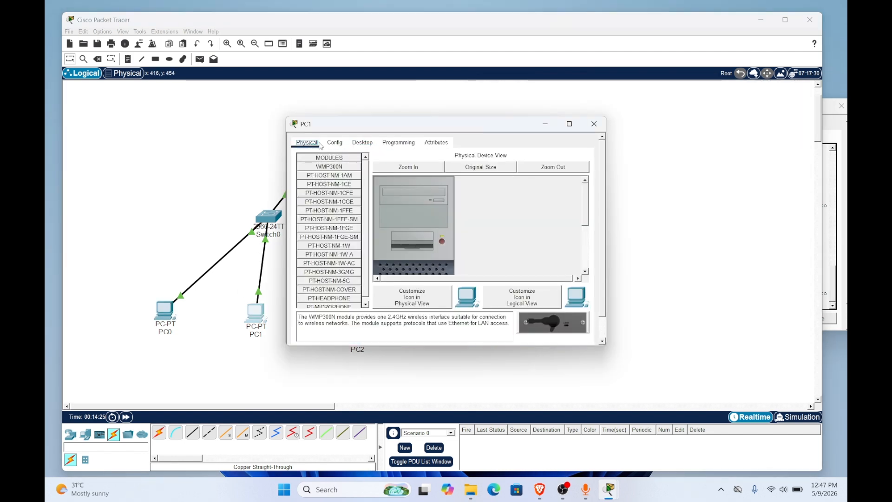
left_click(363, 143)
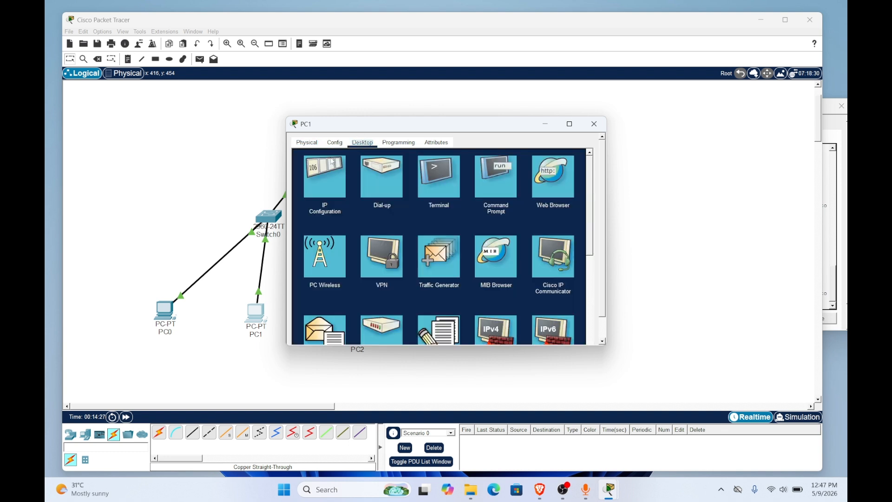
left_click(328, 173)
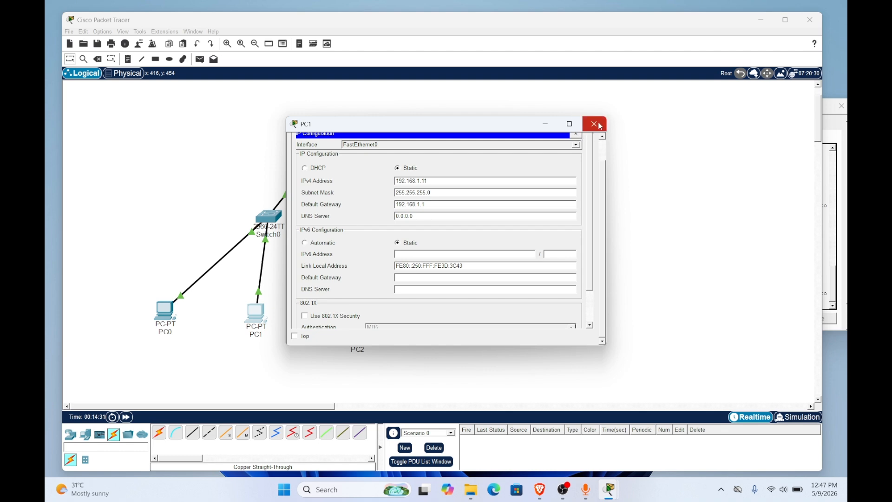
left_click(595, 124)
Ping PC1 at 192.168.1.11 from PC0's Command Prompt
left_click(164, 311)
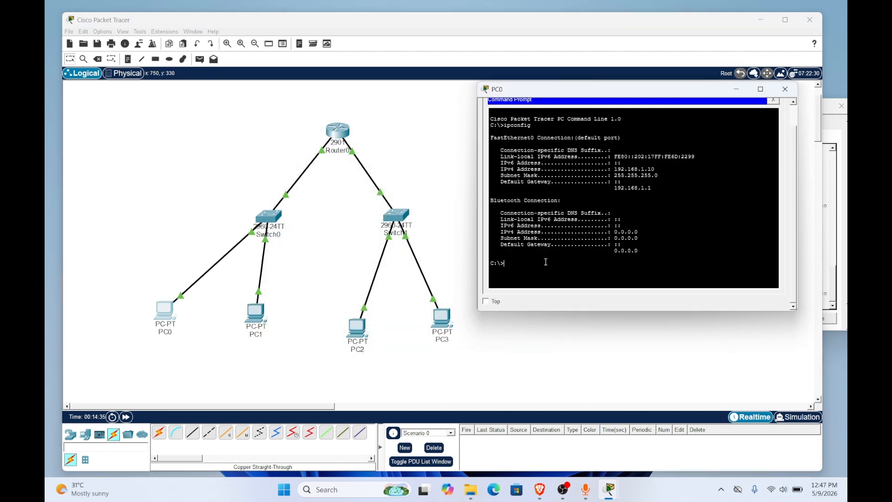
type("ping 192.168.1.11")
key("Return")
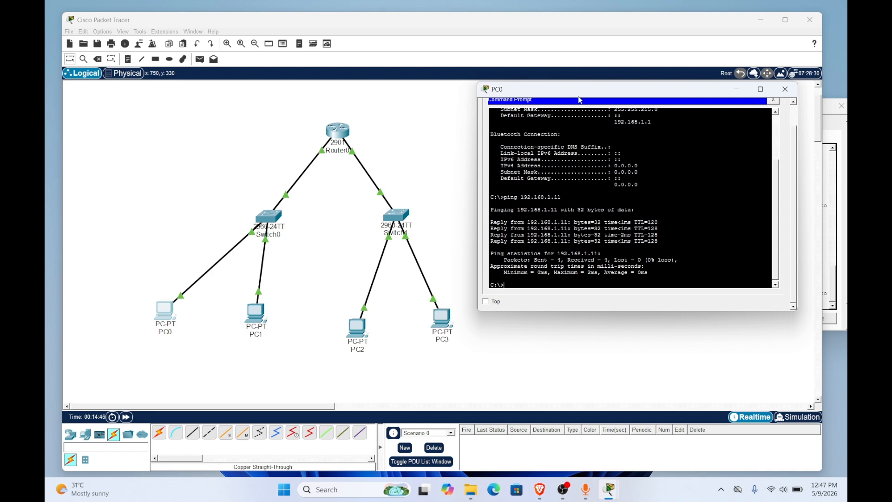
Ping PC2 at 192.168.2.20 from PC0's Command Prompt, looking up PC2's IP configuration while entering the address
left_click_drag(582, 98, 558, 107)
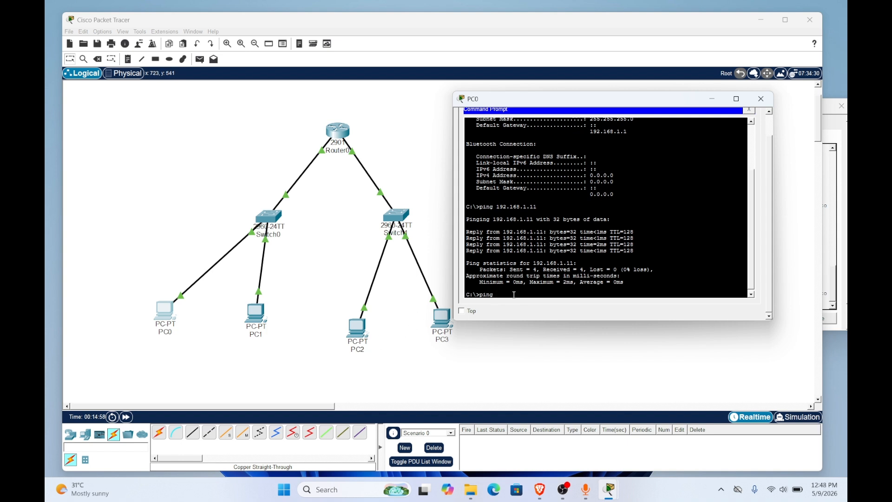
type("192.168.2.")
left_click(362, 332)
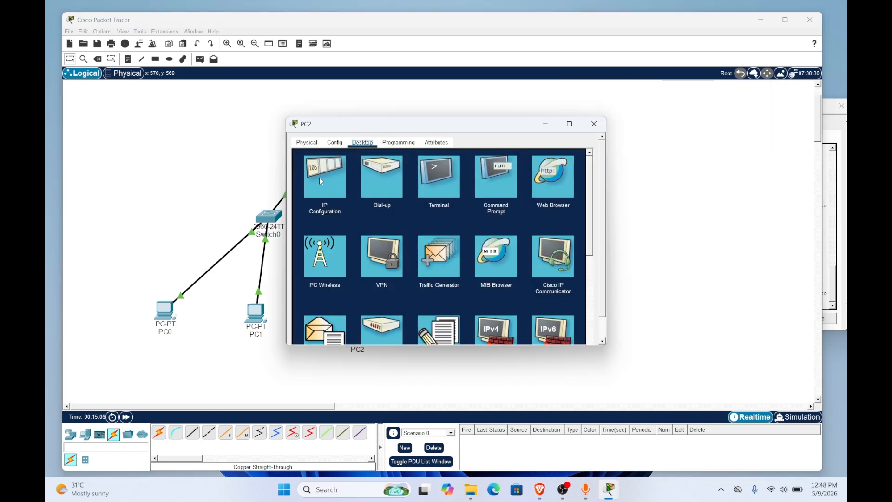
left_click(307, 142)
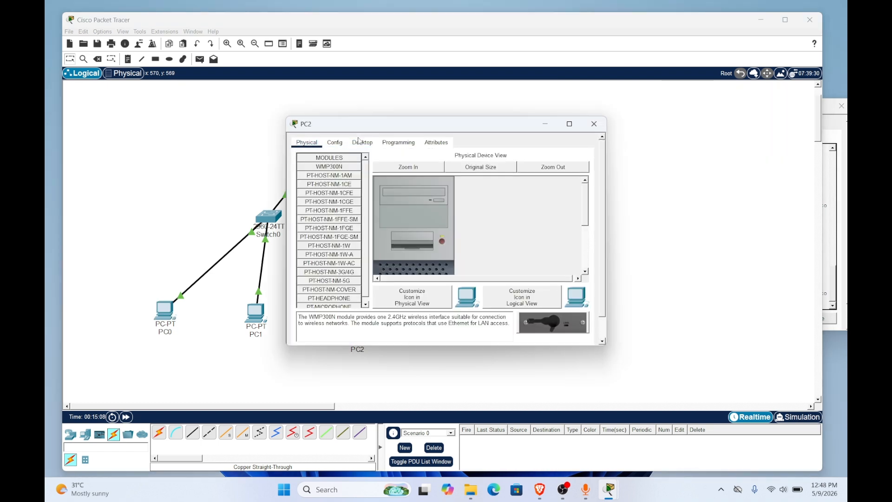
left_click(360, 141)
left_click(329, 184)
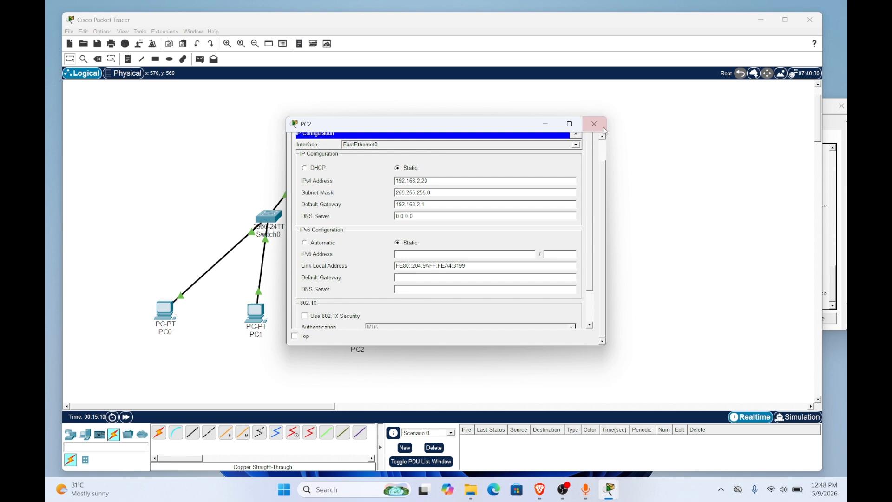
left_click(595, 124)
left_click(168, 314)
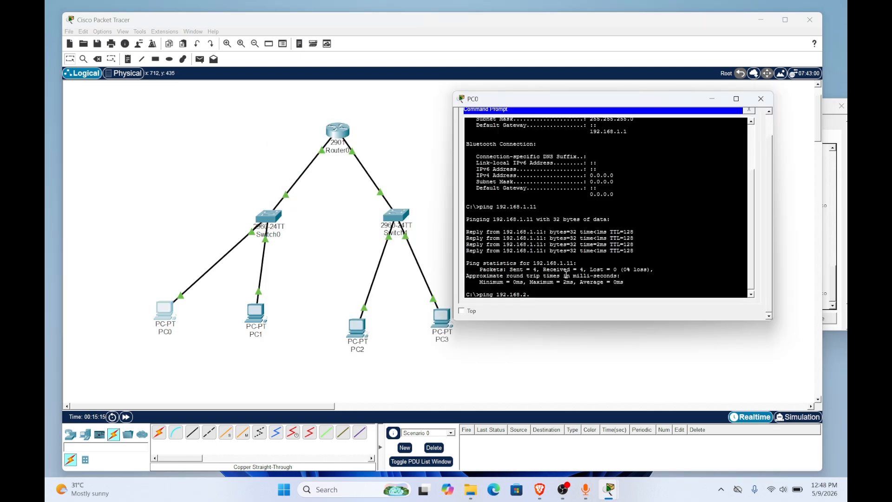
type("0")
key("Return")
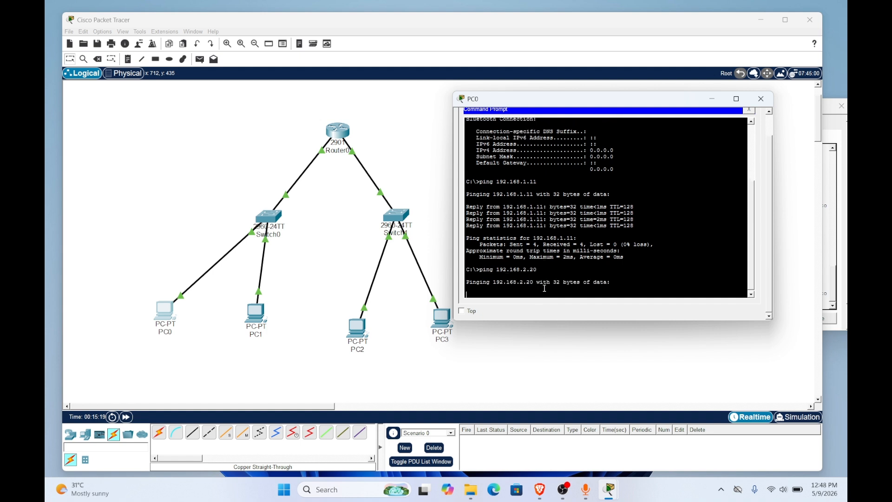